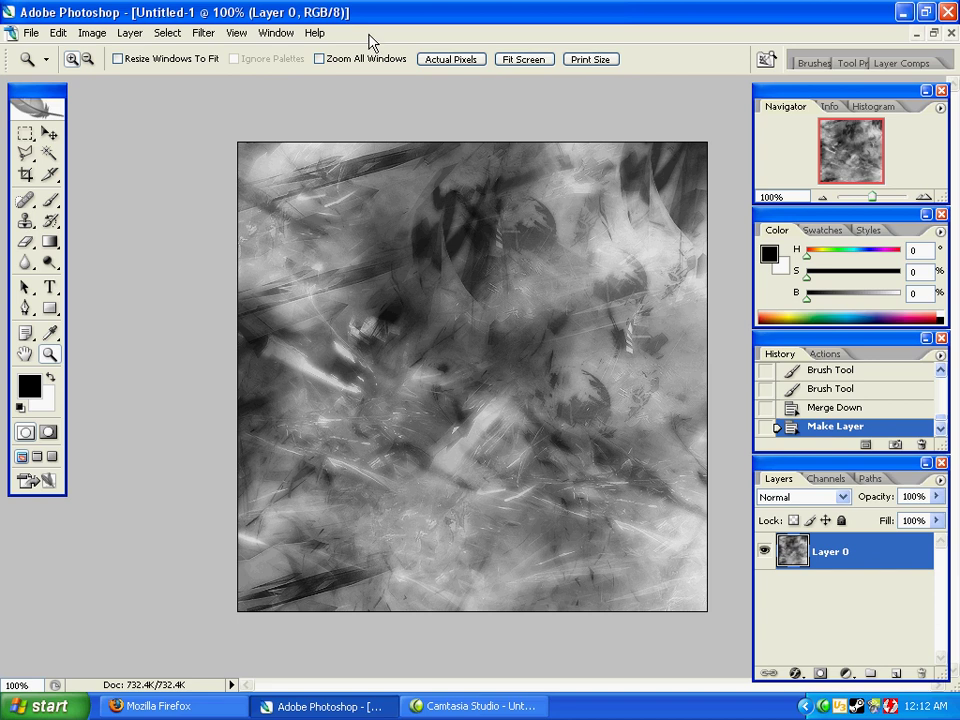
# Switch to the open 468f3f9d366353cf7e06e33431266d00.jpg document and show only its Background layer
pyautogui.click(280, 36)
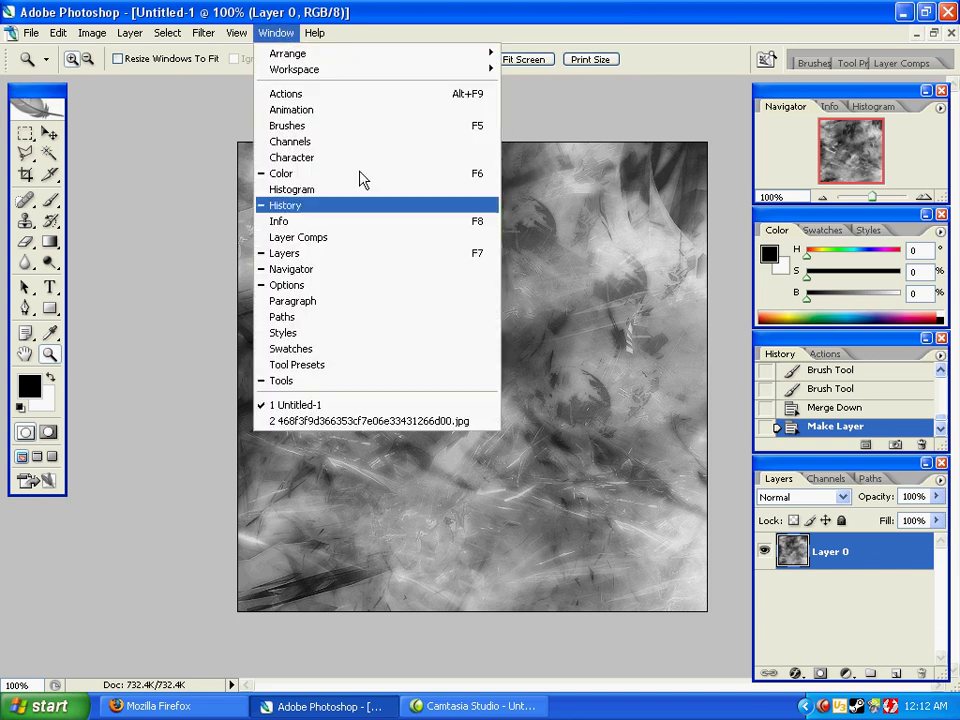
pyautogui.click(352, 20)
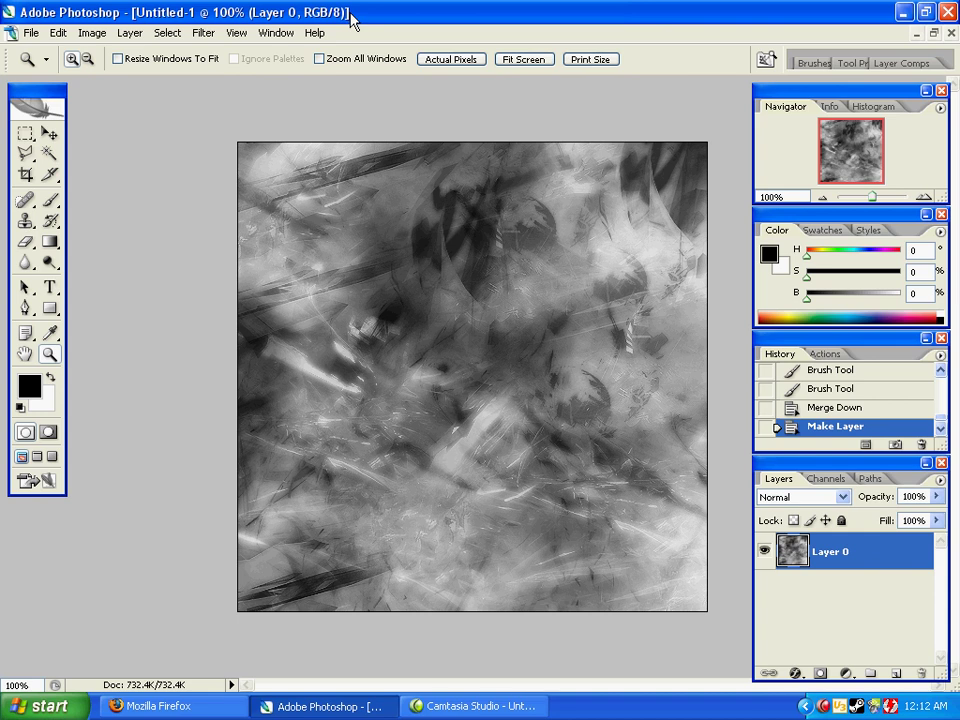
pyautogui.click(280, 34)
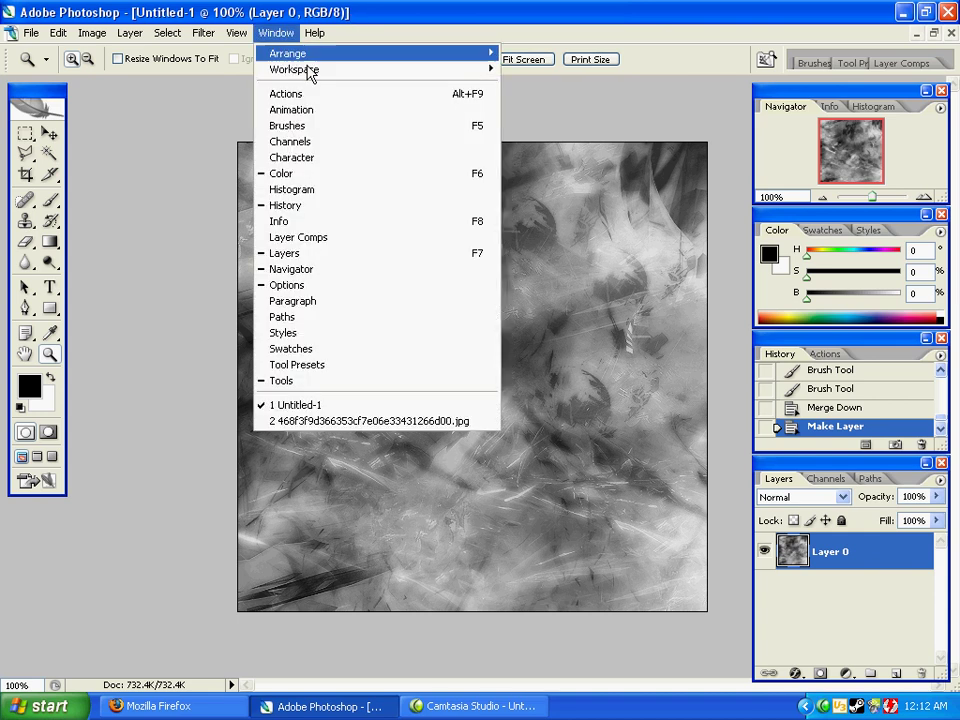
pyautogui.click(395, 430)
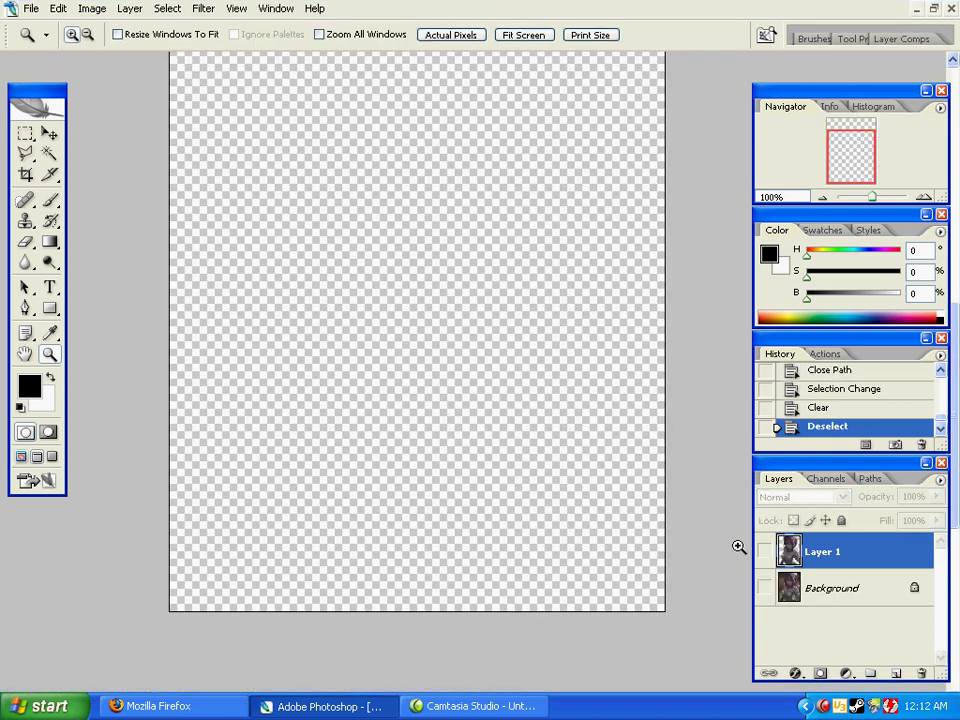
pyautogui.moveTo(490, 380); pyautogui.dragTo(547, 425)
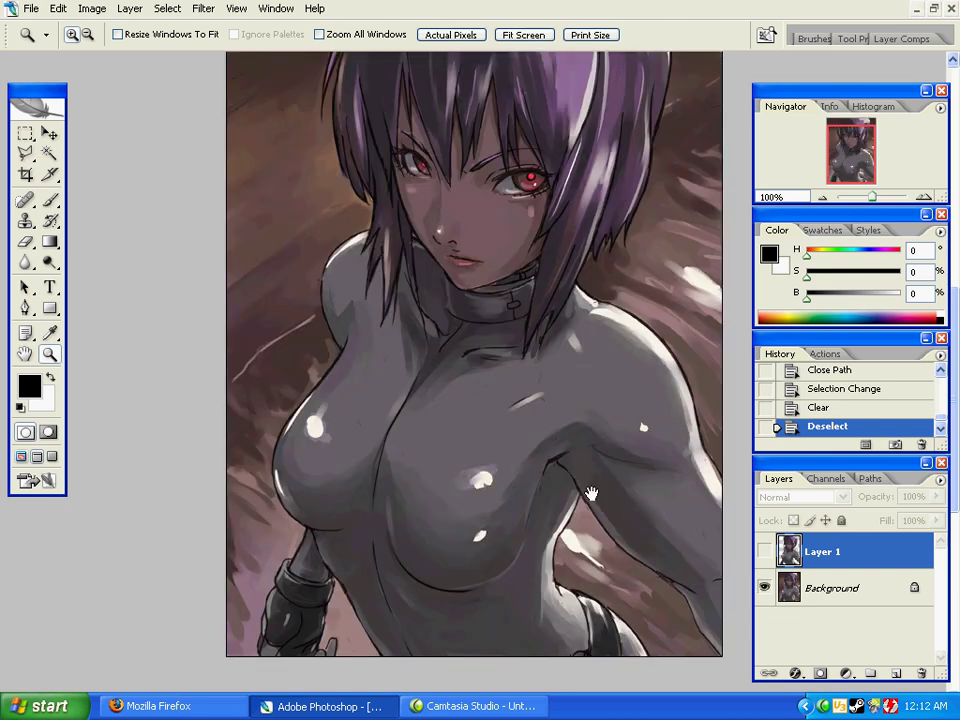
pyautogui.moveTo(591, 493); pyautogui.dragTo(546, 579)
pyautogui.moveTo(512, 443); pyautogui.dragTo(313, 407)
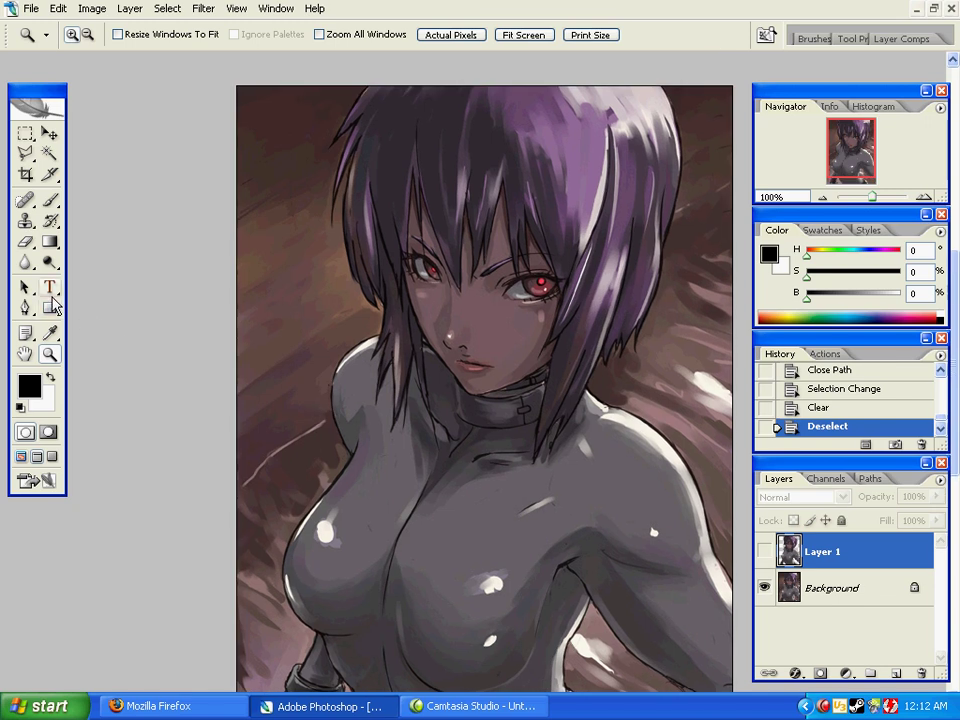
# Try a small triangular Polygonal Lasso selection on the background beside the figure's shoulder, and discard it
pyautogui.click(25, 308)
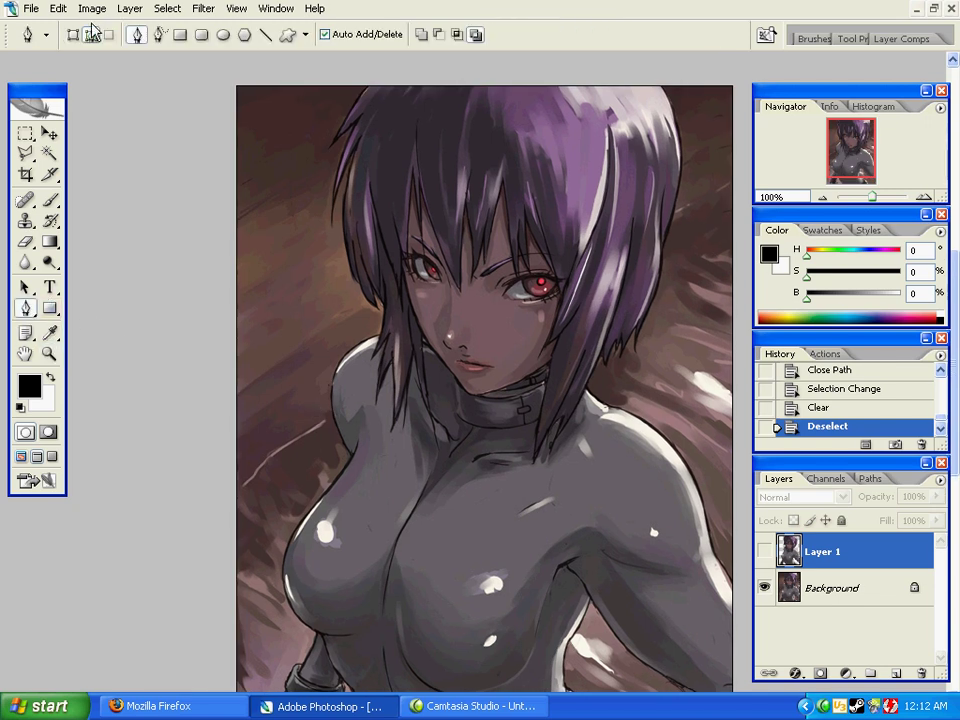
pyautogui.click(92, 35)
pyautogui.click(26, 154)
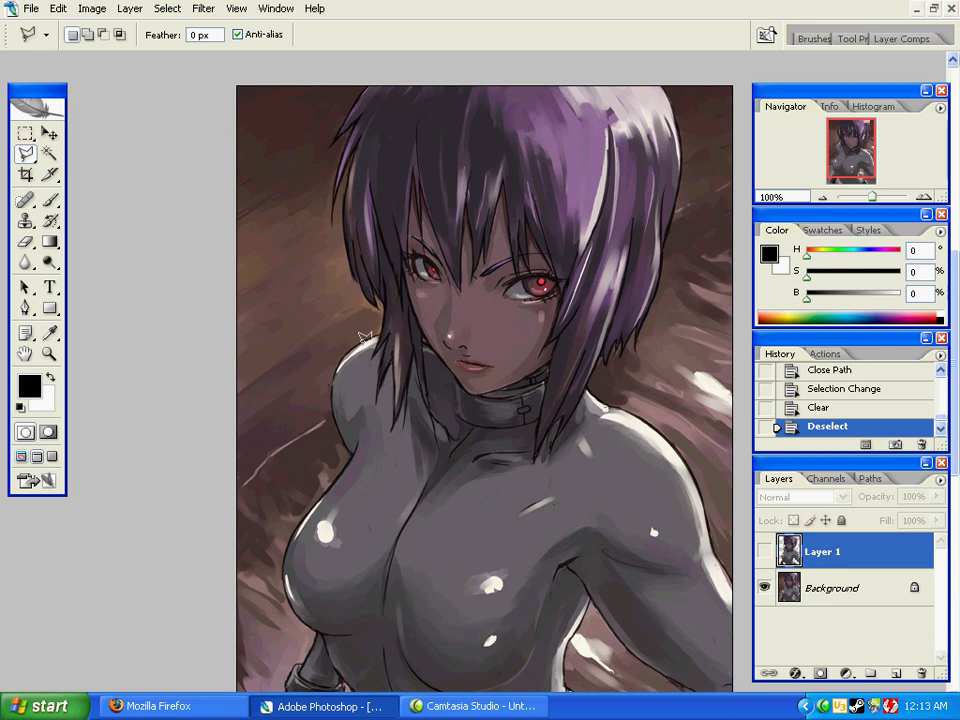
pyautogui.click(312, 369)
pyautogui.doubleClick(312, 324)
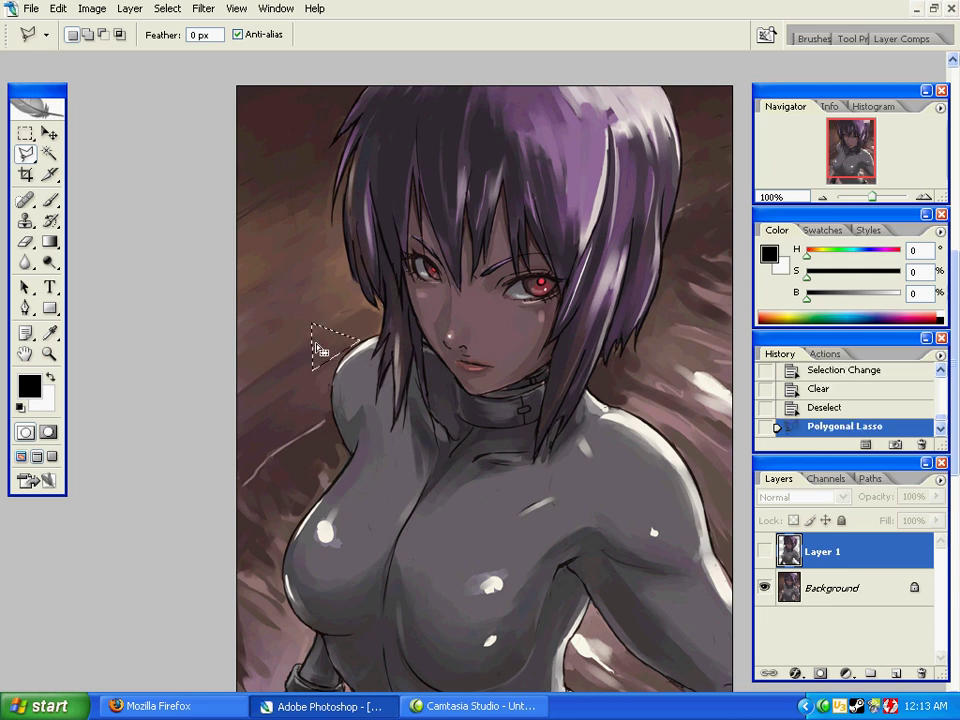
pyautogui.press('Escape')
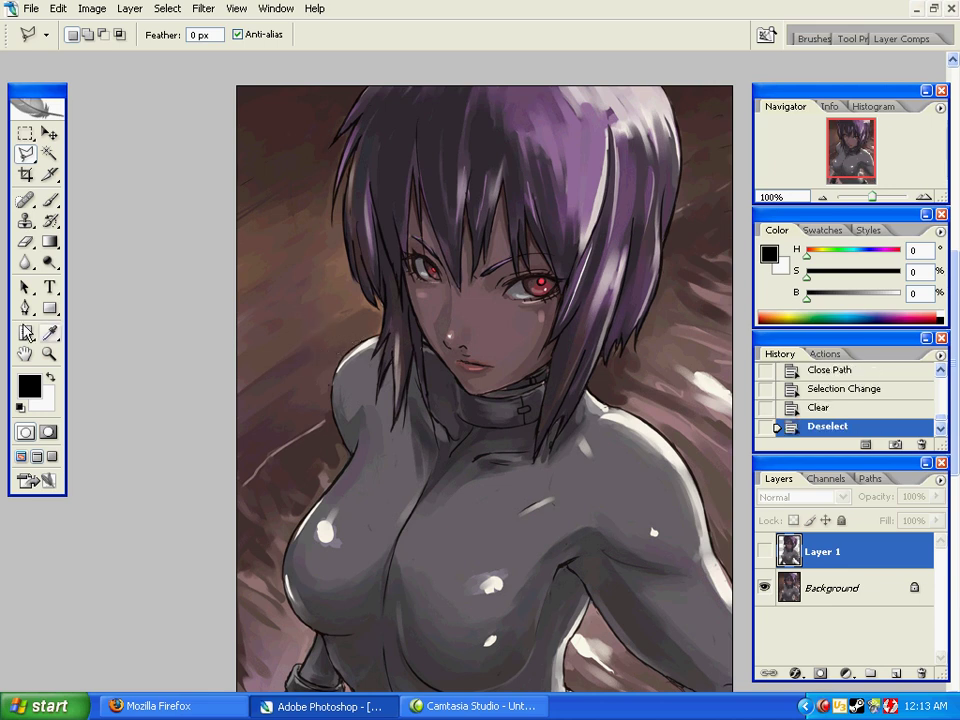
# Try placing straight-segment Pen tool anchor points in Paths mode on the brown background beside the hair, and discard the path
pyautogui.click(26, 308)
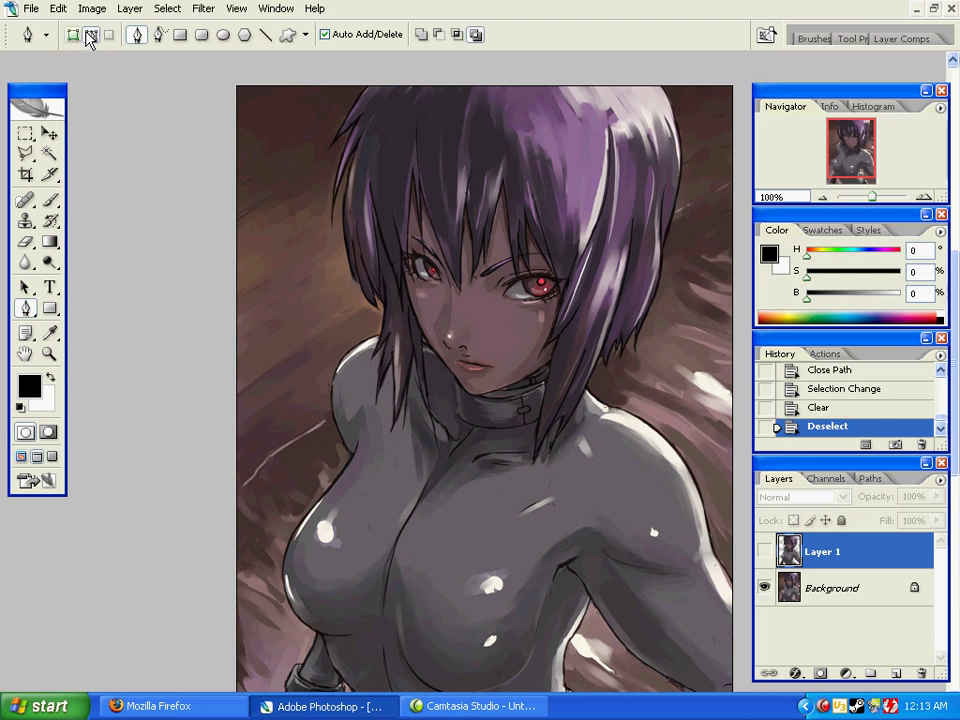
pyautogui.click(274, 223)
pyautogui.click(292, 293)
pyautogui.click(343, 284)
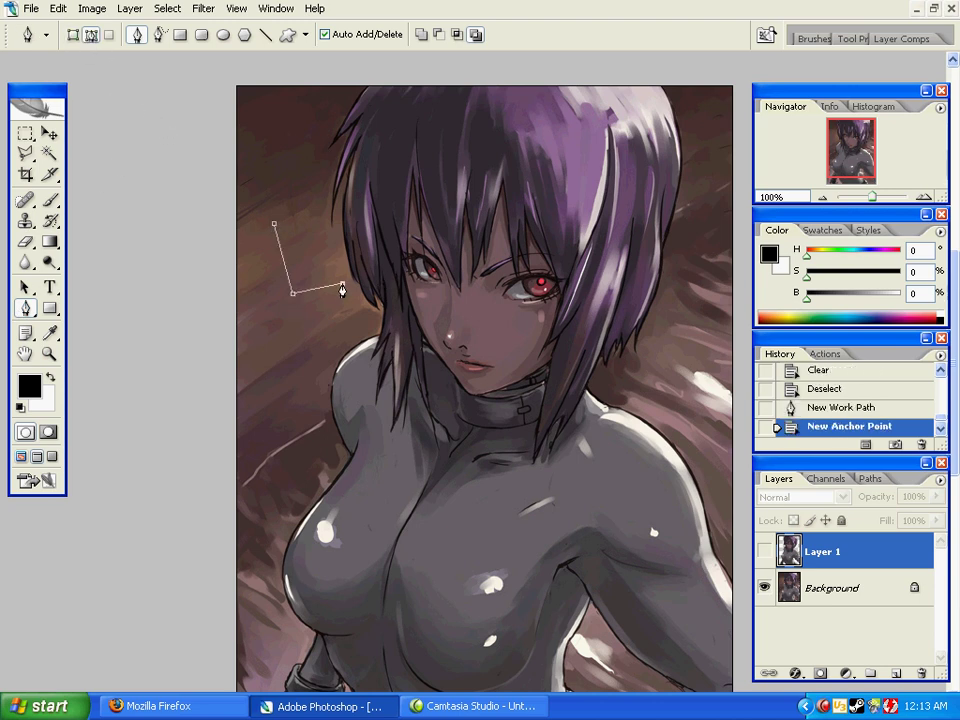
pyautogui.click(27, 135)
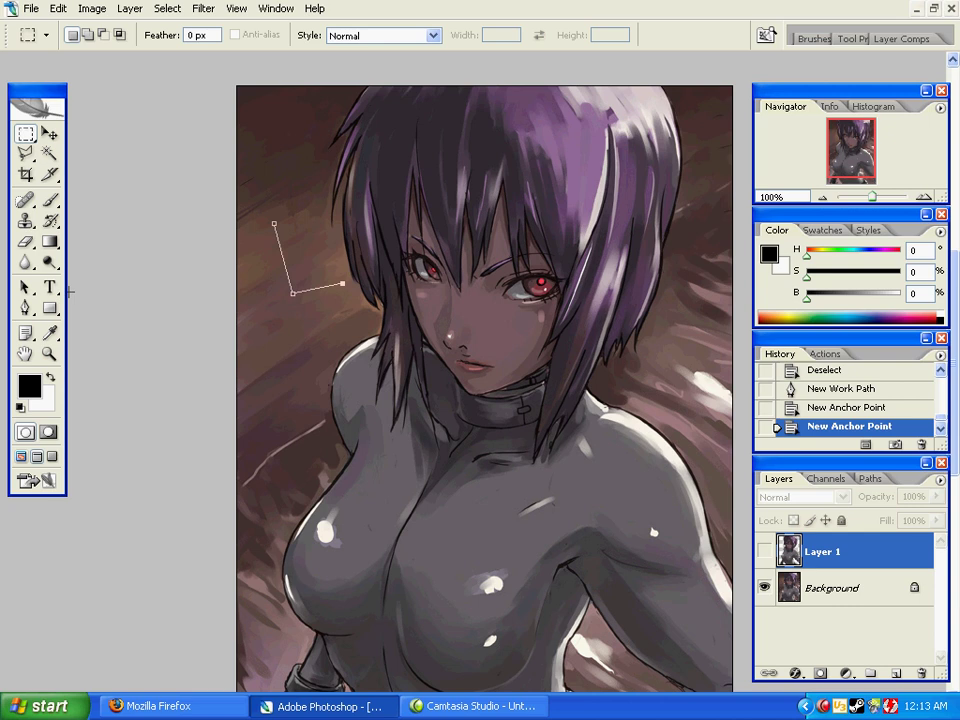
pyautogui.click(25, 308)
pyautogui.click(267, 314)
pyautogui.click(262, 266)
pyautogui.click(274, 226)
pyautogui.hotkey('ctrl', 'z')
pyautogui.press('Escape')
# Try a three-point Pen path beside the hair, move its middle anchor in line with the two ends, and dismiss the path
pyautogui.click(278, 213)
pyautogui.click(296, 304)
pyautogui.click(340, 288)
pyautogui.moveTo(298, 303); pyautogui.dragTo(304, 246)
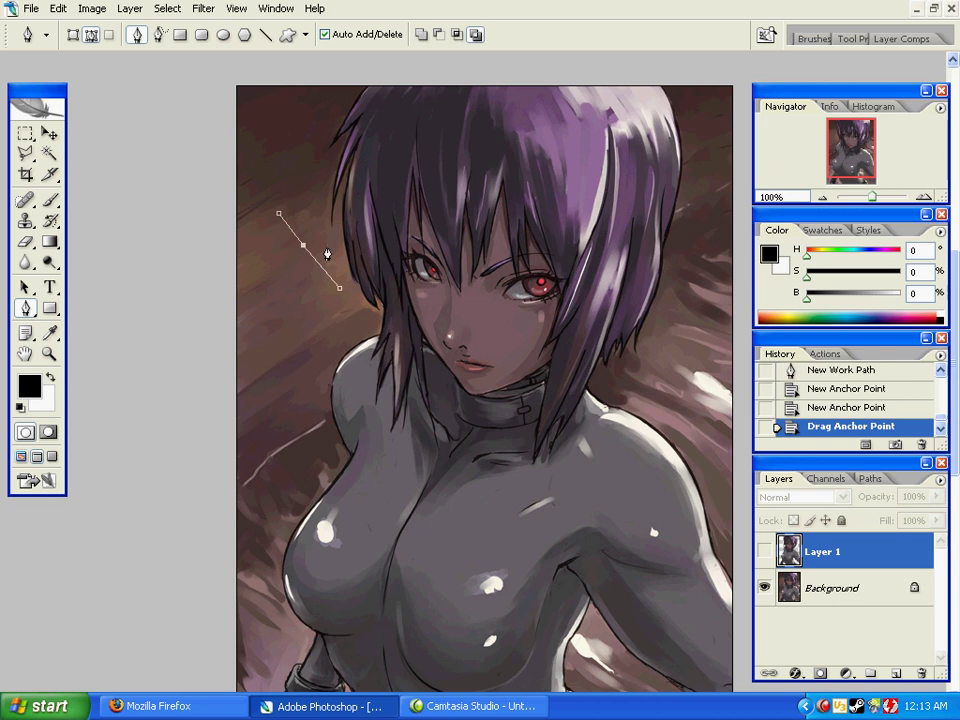
pyautogui.press('Return')
# Show the cut-out figure on Layer 1 and hide the Background layer
pyautogui.moveTo(474, 370); pyautogui.dragTo(410, 324)
pyautogui.click(765, 551)
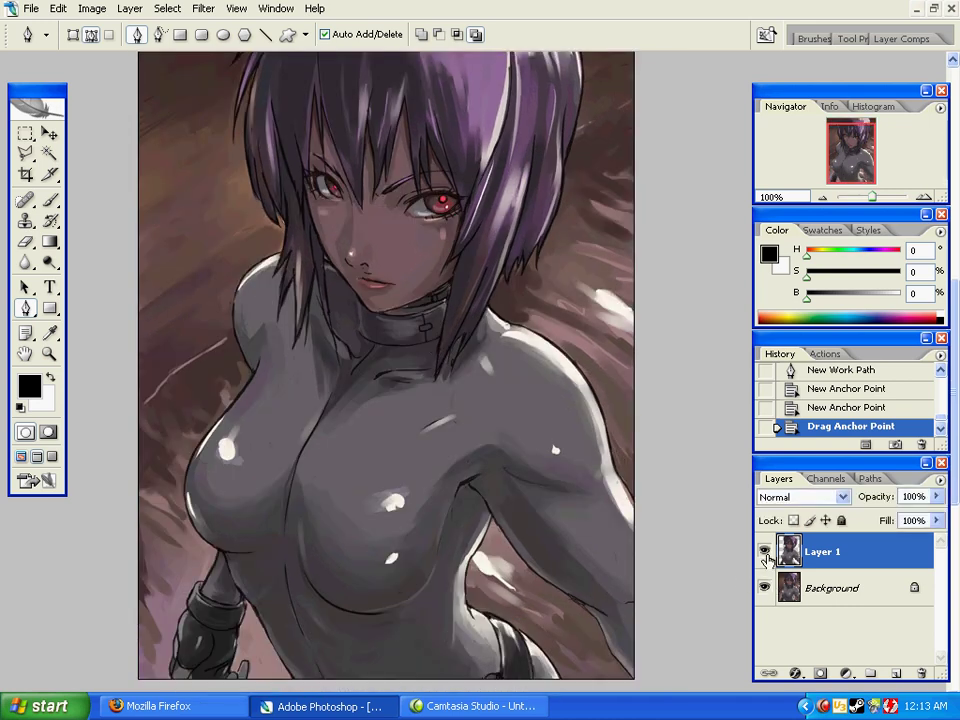
pyautogui.click(764, 589)
pyautogui.moveTo(505, 400); pyautogui.dragTo(538, 549)
pyautogui.moveTo(480, 386)
pyautogui.mouseDown()
pyautogui.moveTo(495, 497)
pyautogui.moveTo(489, 366)
pyautogui.mouseUp()
pyautogui.moveTo(536, 452); pyautogui.dragTo(539, 403)
# Load the outline of Layer 1 as a selection and copy the cut-out figure into the Untitled-1 document
pyautogui.keyDown('ctrl'); pyautogui.click(797, 556); pyautogui.keyUp('ctrl')
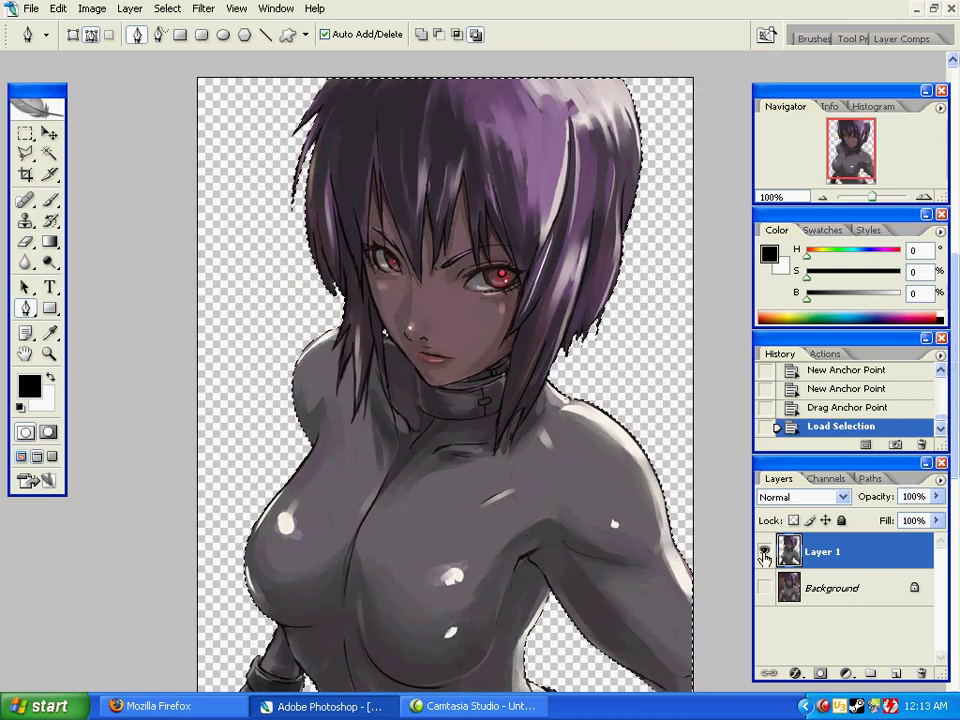
pyautogui.click(276, 8)
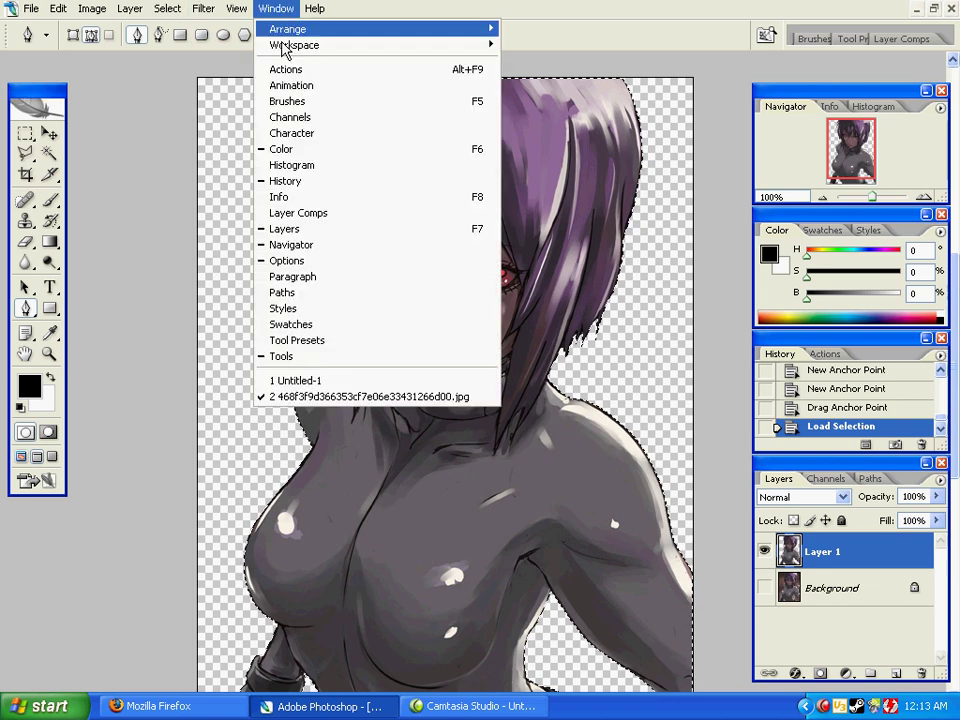
pyautogui.click(335, 379)
pyautogui.hotkey('ctrl', 'v')
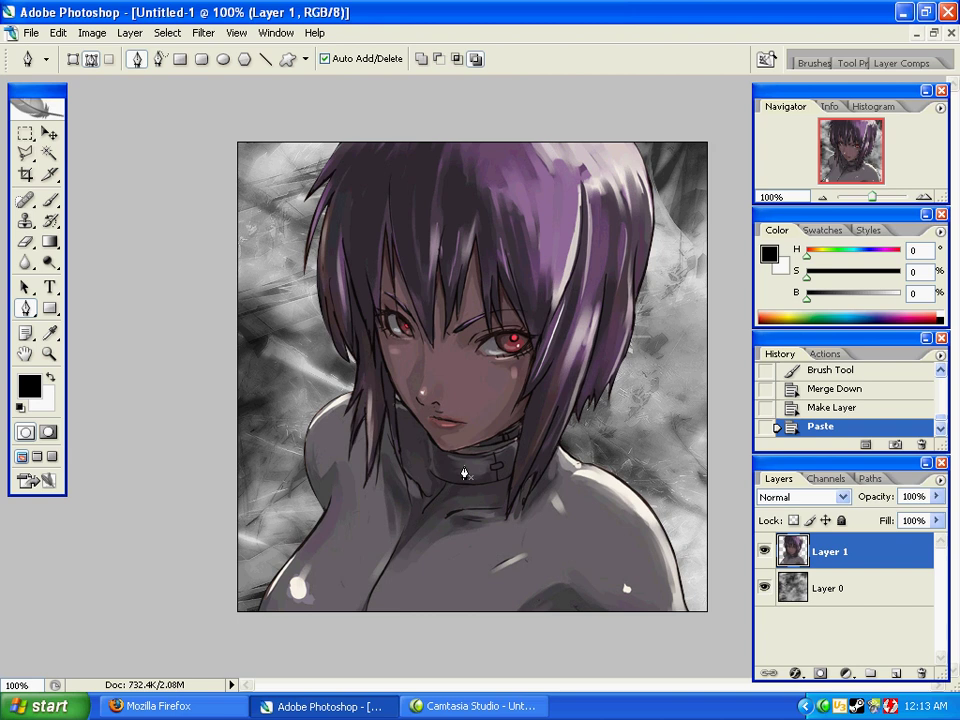
# Scale the pasted figure to 72.9% and place it against the right side of the canvas
pyautogui.hotkey('ctrl', 't')
pyautogui.moveTo(241, 144); pyautogui.dragTo(368, 320)
pyautogui.moveTo(477, 458); pyautogui.dragTo(500, 301)
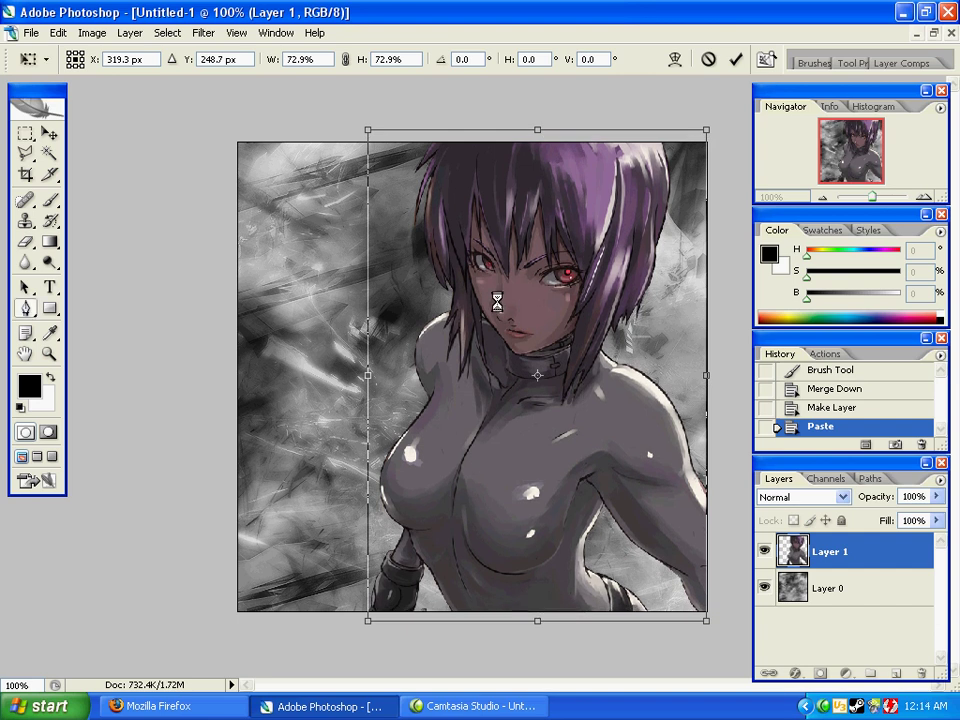
pyautogui.press('Return')
# Change the screen mode to full screen with the menu bar
pyautogui.press('p')
pyautogui.press('f')
pyautogui.moveTo(486, 414); pyautogui.dragTo(466, 427)
pyautogui.moveTo(516, 394); pyautogui.dragTo(516, 364)
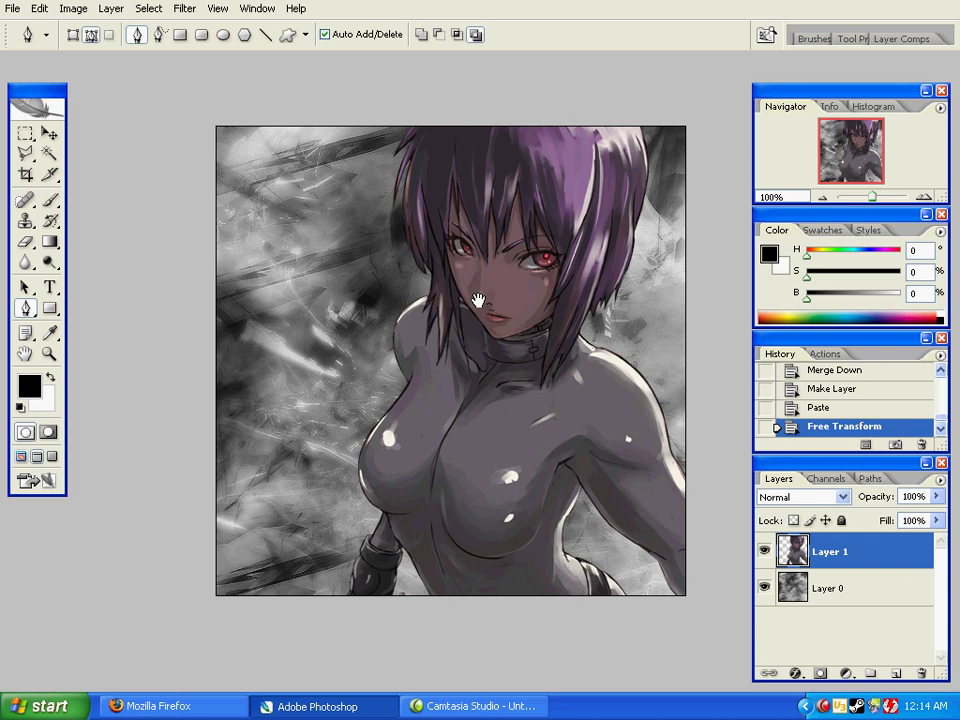
pyautogui.moveTo(336, 363); pyautogui.dragTo(297, 444)
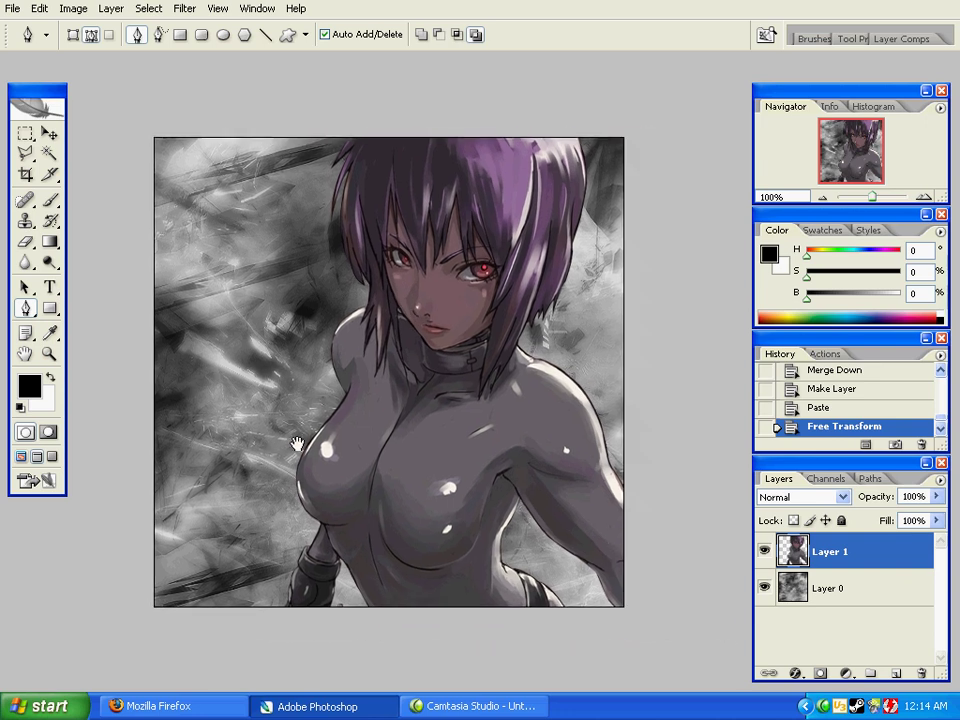
pyautogui.moveTo(418, 438); pyautogui.dragTo(485, 452)
# Duplicate Layer 1, move the original below Layer 0 and hide it, keeping Layer 1 copy active
pyautogui.hotkey('ctrl', 'j')
pyautogui.moveTo(817, 594); pyautogui.dragTo(831, 640)
pyautogui.click(764, 624)
pyautogui.click(835, 550)
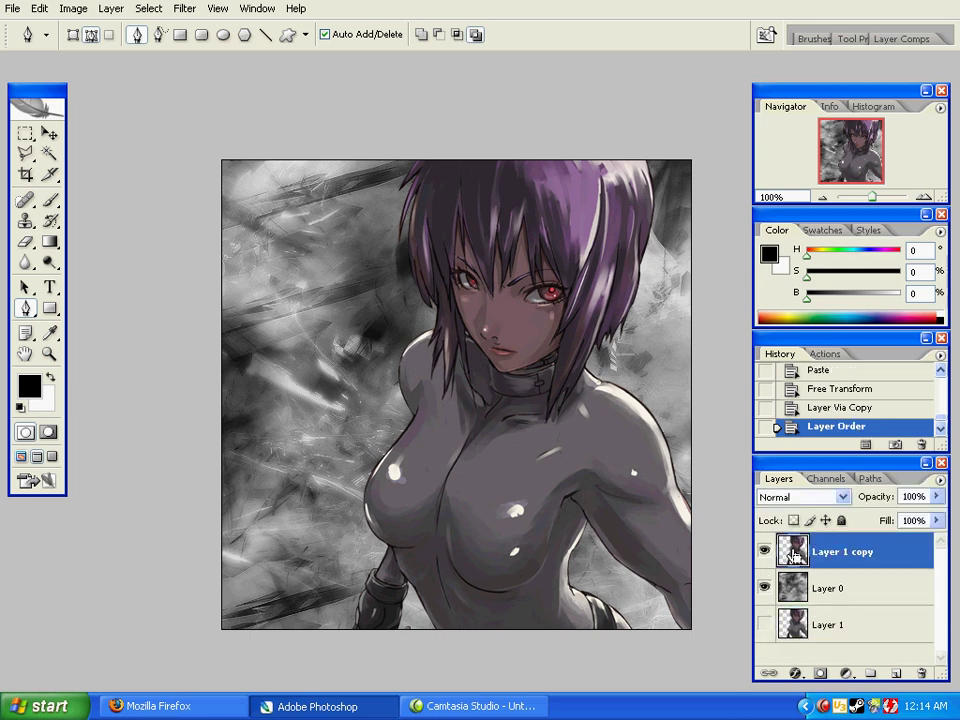
# Load the outline of Layer 1 copy as a selection and feather it by 2 pixels
pyautogui.keyDown('ctrl'); pyautogui.click(792, 552); pyautogui.keyUp('ctrl')
pyautogui.press('m')
pyautogui.rightClick(558, 312)
pyautogui.click(589, 343)
pyautogui.write('2')
pyautogui.press('Return')
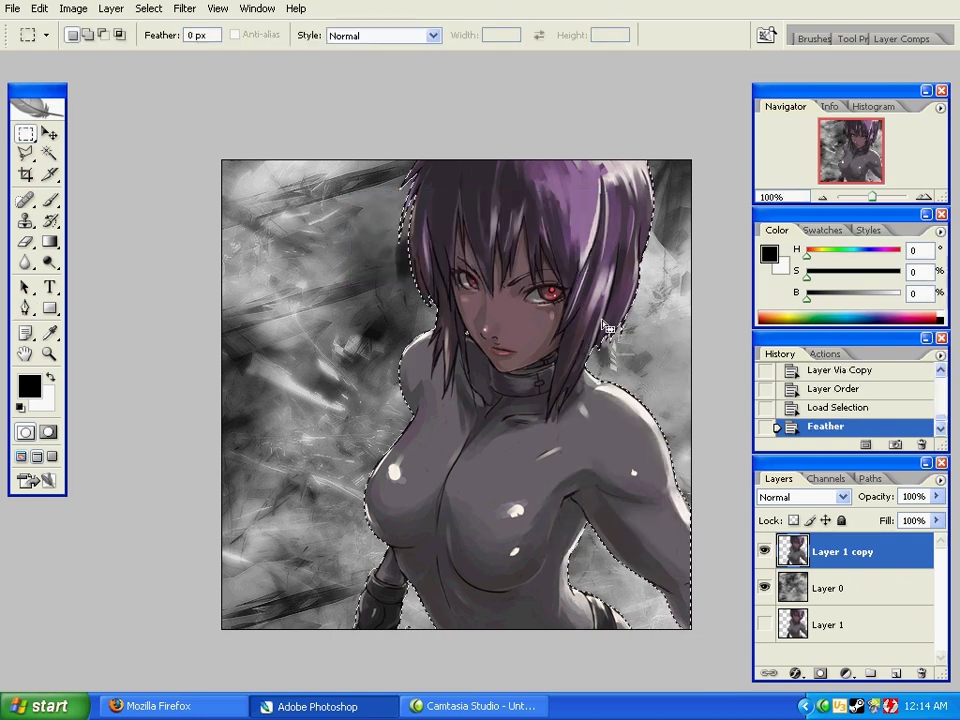
# Invert the feathered selection, clear the figure's outer edge twice on Layer 1 copy, and deselect
pyautogui.rightClick(680, 316)
pyautogui.click(705, 338)
pyautogui.press('Delete')
pyautogui.press('Delete')
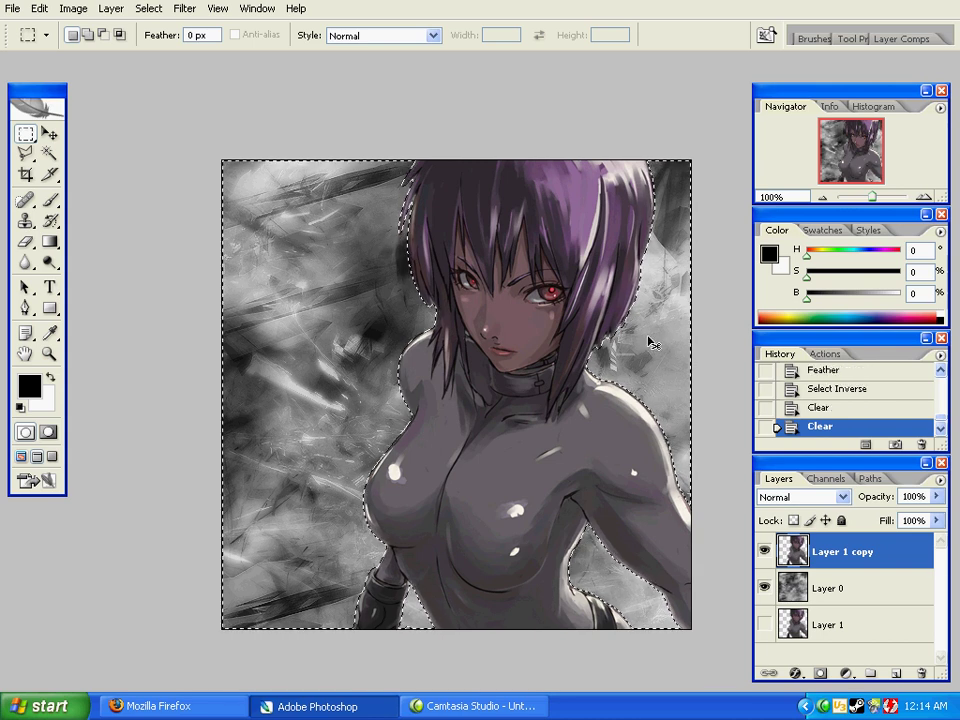
pyautogui.hotkey('ctrl', 'd')
# Compare the edges of Layer 1 copy with the original Layer 1, examining the shoulder outline up close and against Layer 0
pyautogui.moveTo(657, 357)
pyautogui.mouseDown()
pyautogui.moveTo(639, 326)
pyautogui.moveTo(644, 371)
pyautogui.mouseUp()
pyautogui.moveTo(585, 414); pyautogui.dragTo(558, 416)
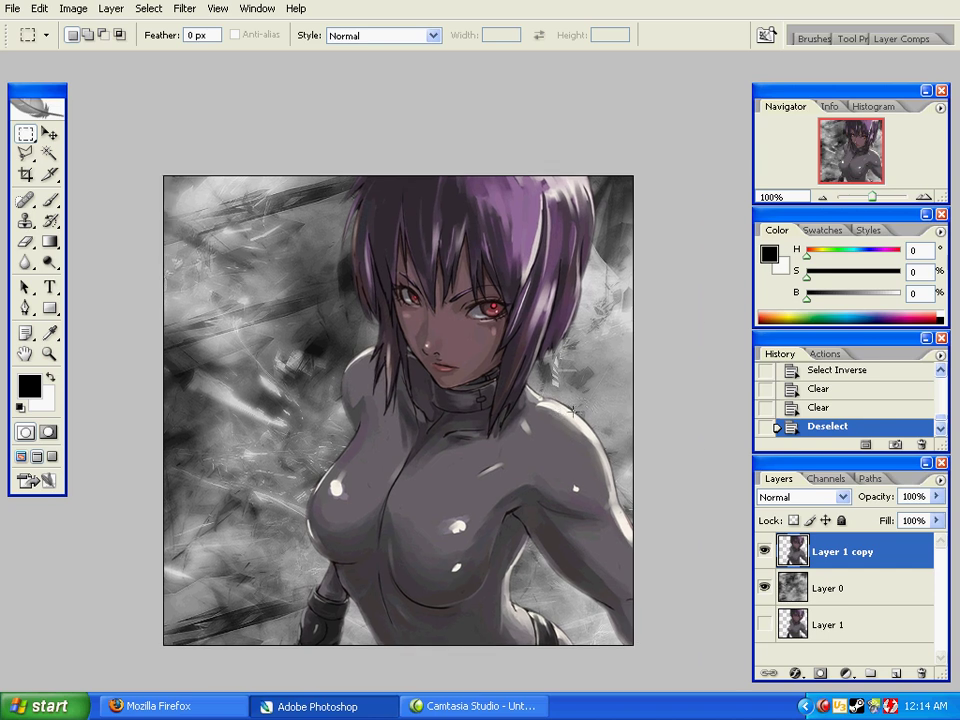
pyautogui.click(765, 587)
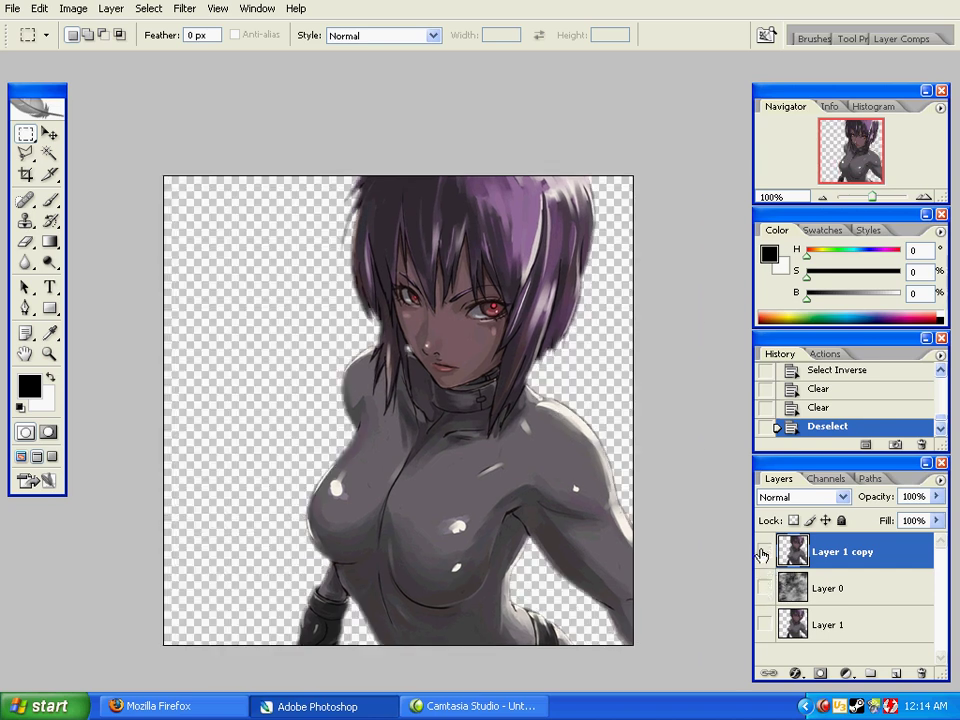
pyautogui.click(765, 551)
pyautogui.click(766, 624)
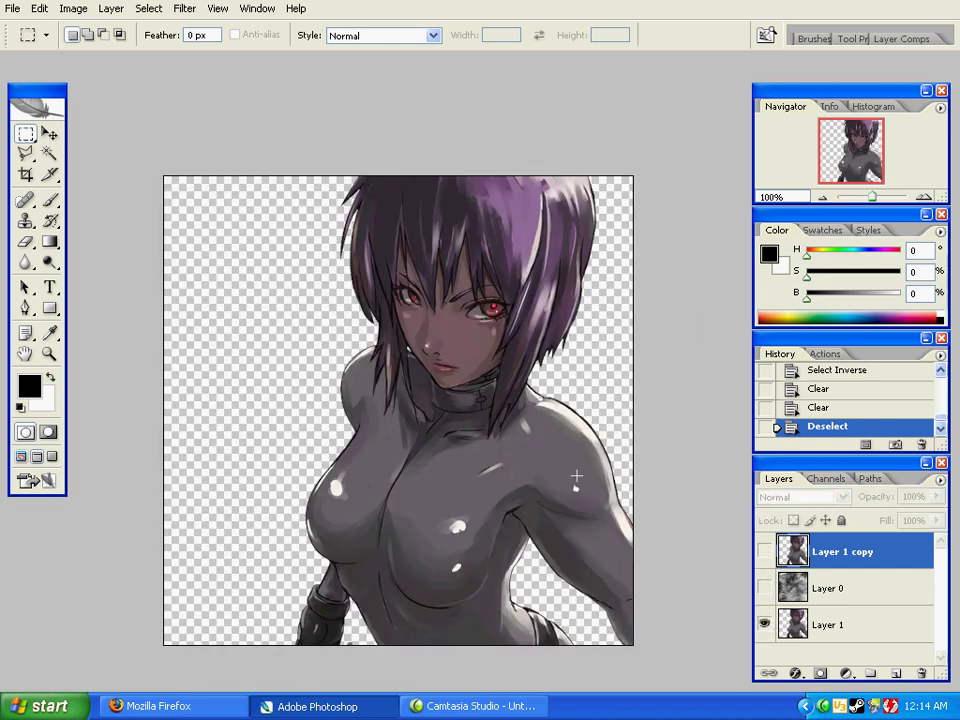
pyautogui.press('z')
pyautogui.moveTo(553, 403); pyautogui.dragTo(615, 459)
pyautogui.rightClick(580, 408)
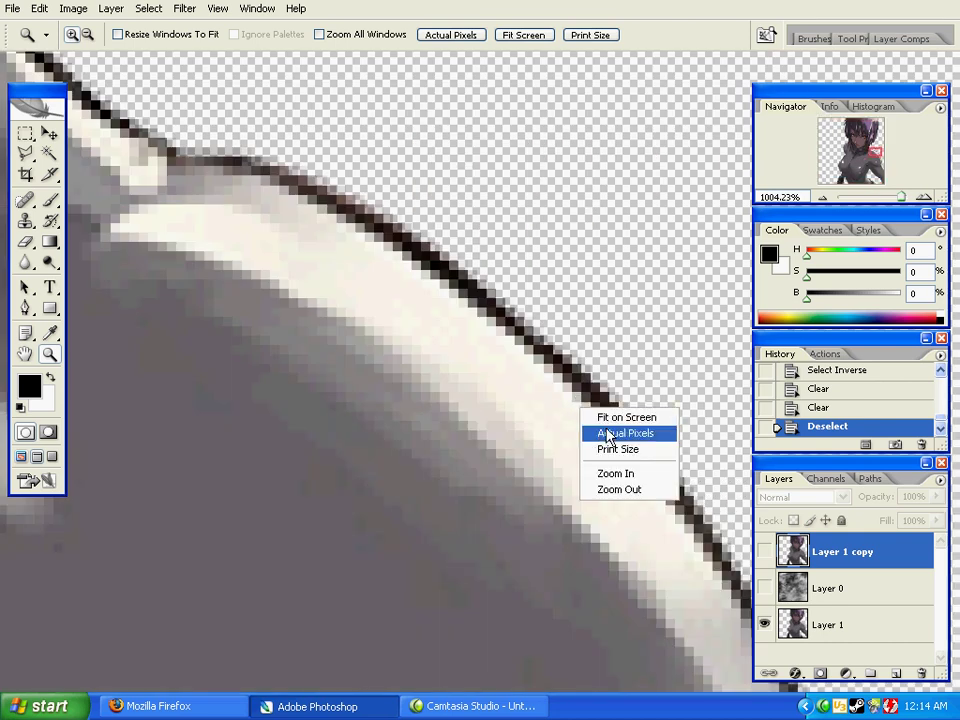
pyautogui.click(607, 433)
pyautogui.click(765, 588)
pyautogui.click(765, 624)
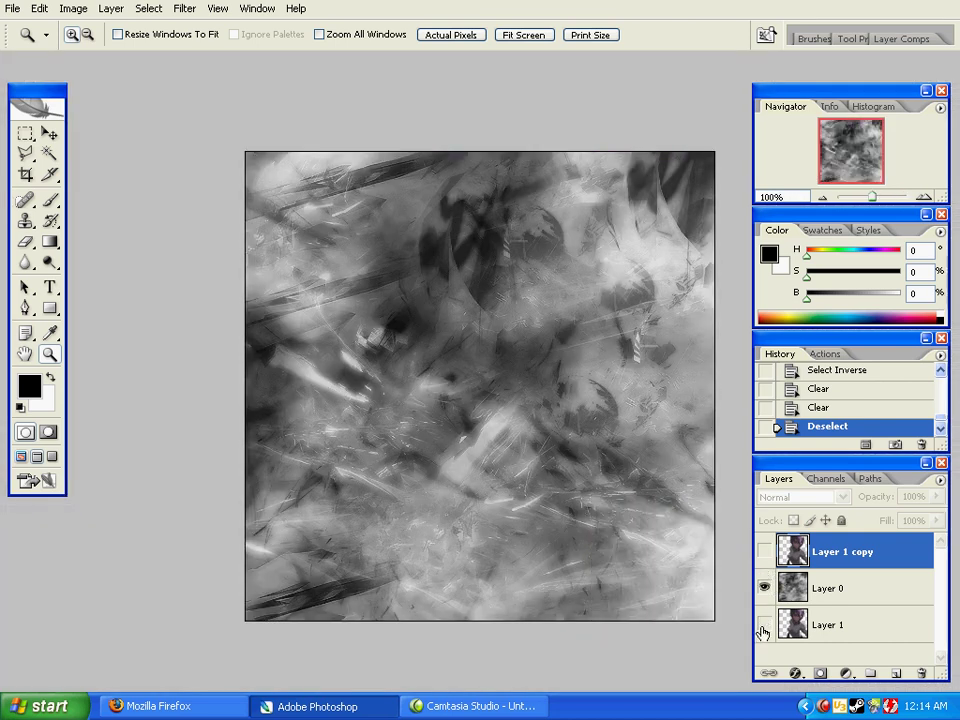
pyautogui.click(765, 551)
pyautogui.moveTo(641, 499); pyautogui.dragTo(550, 518)
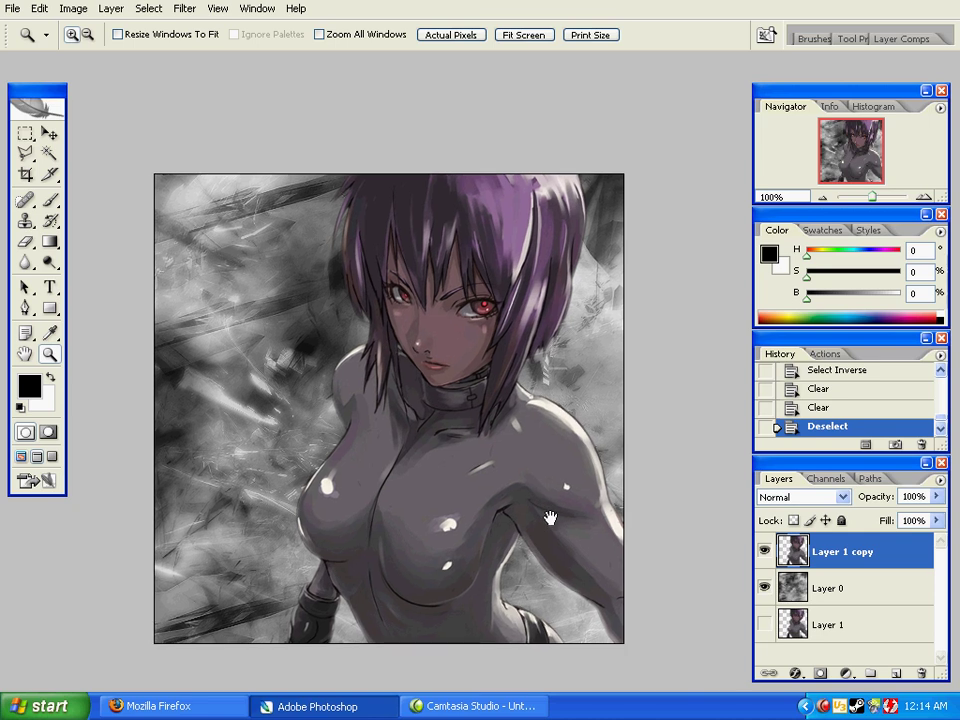
pyautogui.moveTo(469, 488); pyautogui.dragTo(443, 518)
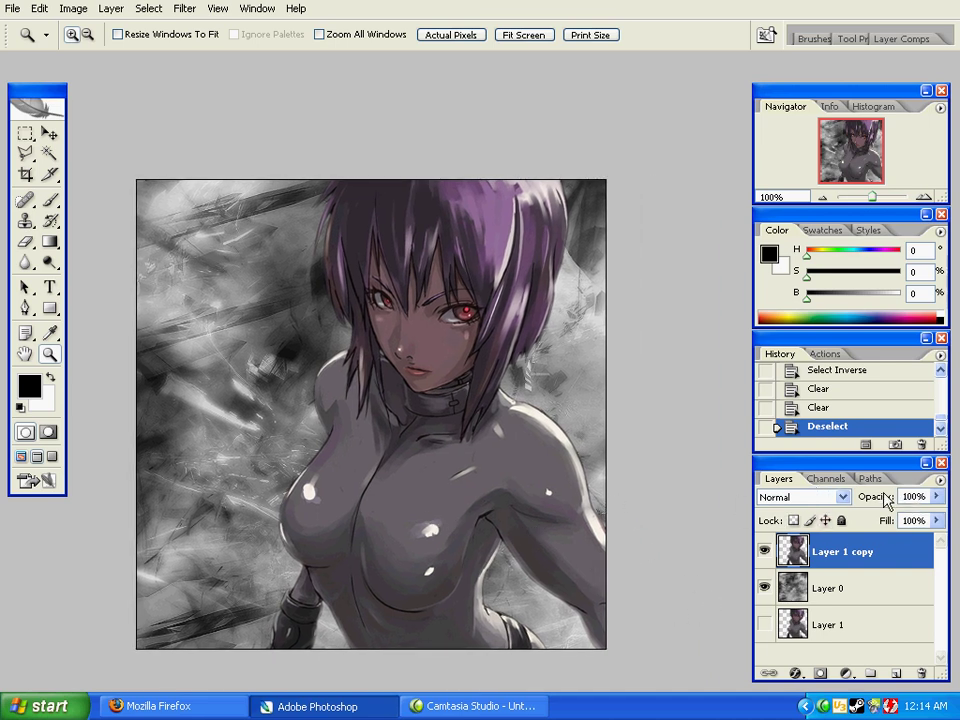
# Lower the opacity of Layer 1 copy to 85%, and load its outline as a feathered selection
pyautogui.moveTo(915, 498)
pyautogui.mouseDown()
pyautogui.moveTo(889, 499)
pyautogui.moveTo(903, 498)
pyautogui.mouseUp()
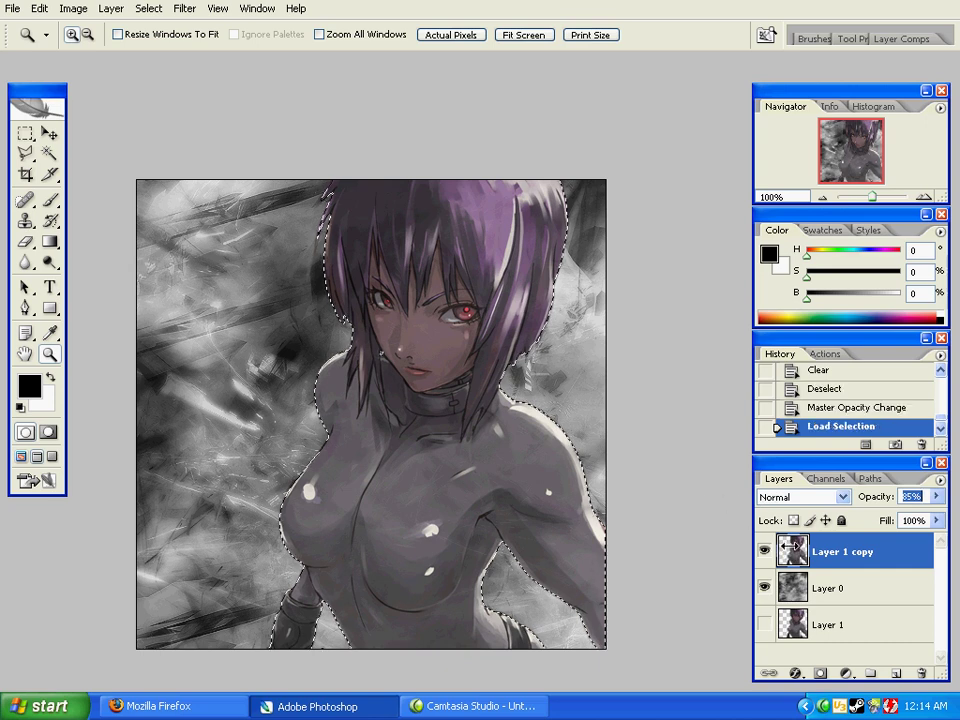
pyautogui.rightClick(452, 386)
pyautogui.press('Escape')
pyautogui.press('m')
pyautogui.rightClick(505, 381)
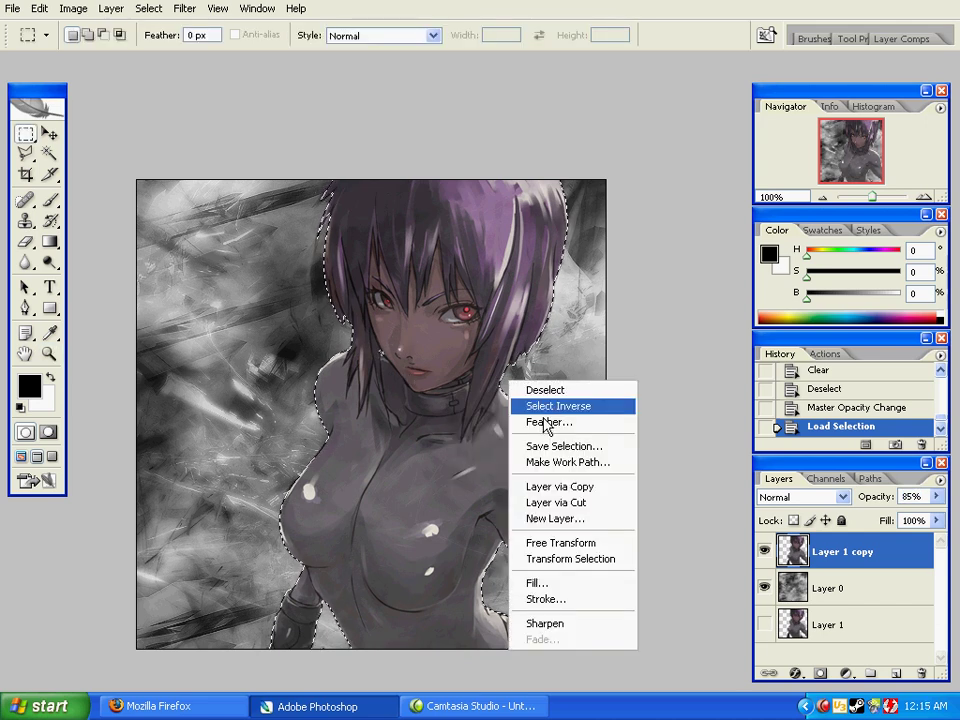
pyautogui.click(549, 421)
pyautogui.press('Return')
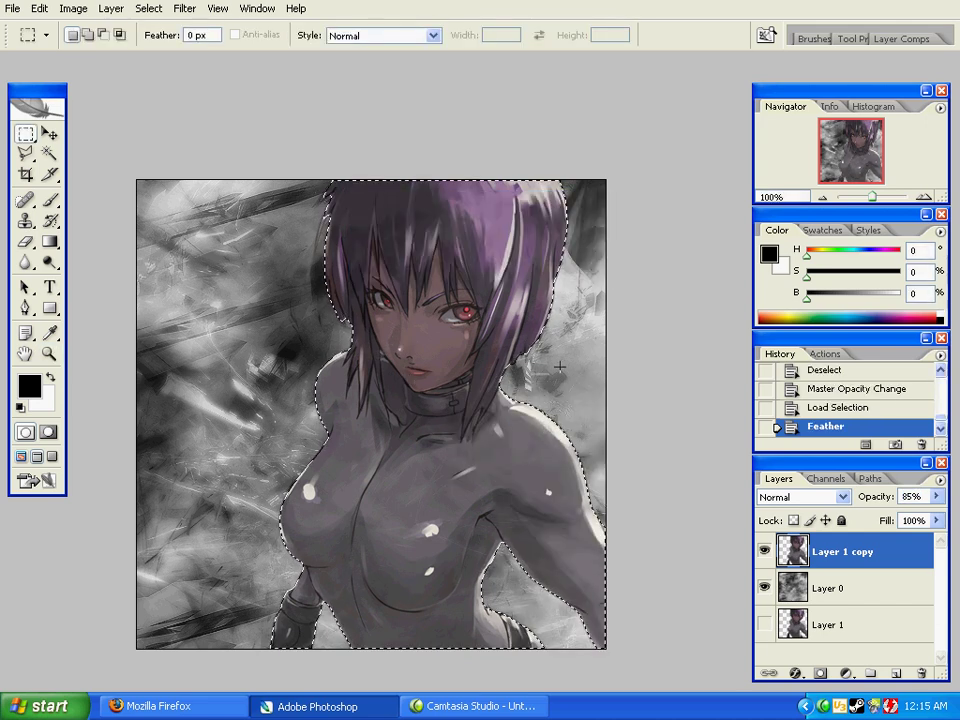
# Invert the selection, clear the edge of the 85% opaque figure twice more, and deselect
pyautogui.rightClick(501, 370)
pyautogui.click(566, 392)
pyautogui.press('Delete')
pyautogui.press('Delete')
pyautogui.hotkey('ctrl', 'd')
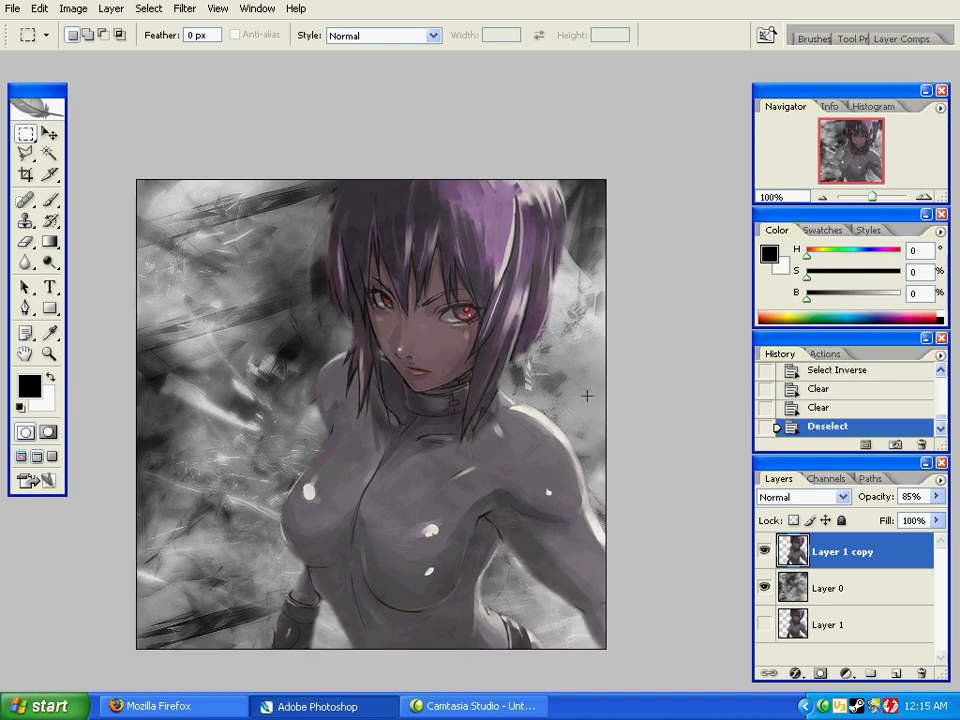
# Erase along the hair and shoulder edge on the figure's right side in Layer 1 copy, using the 375 px textured brush at 32% opacity
pyautogui.press('z')
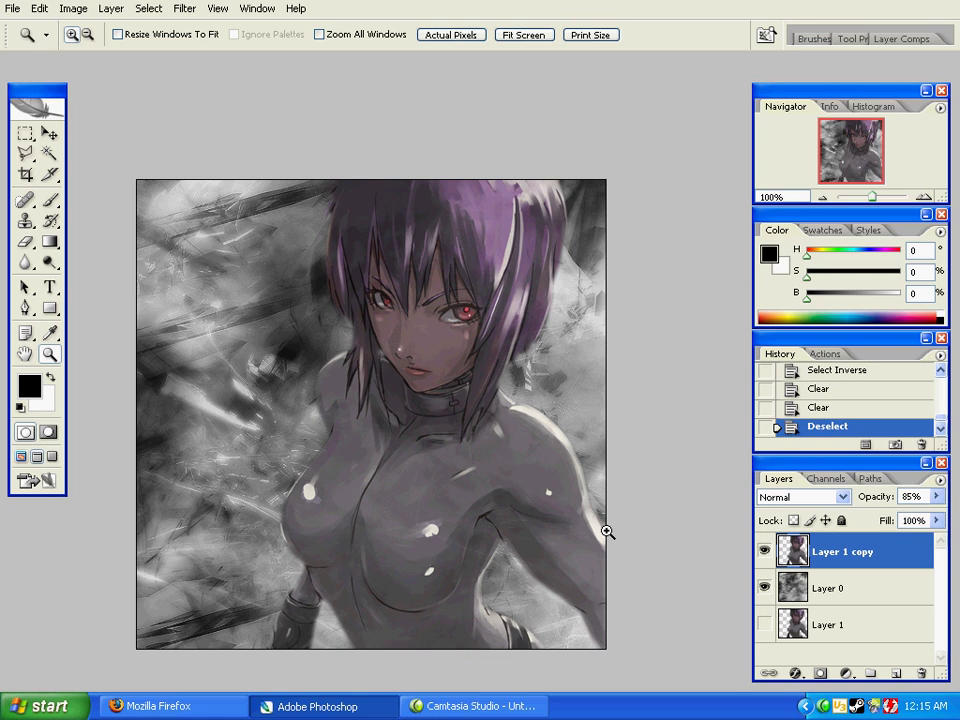
pyautogui.press('e')
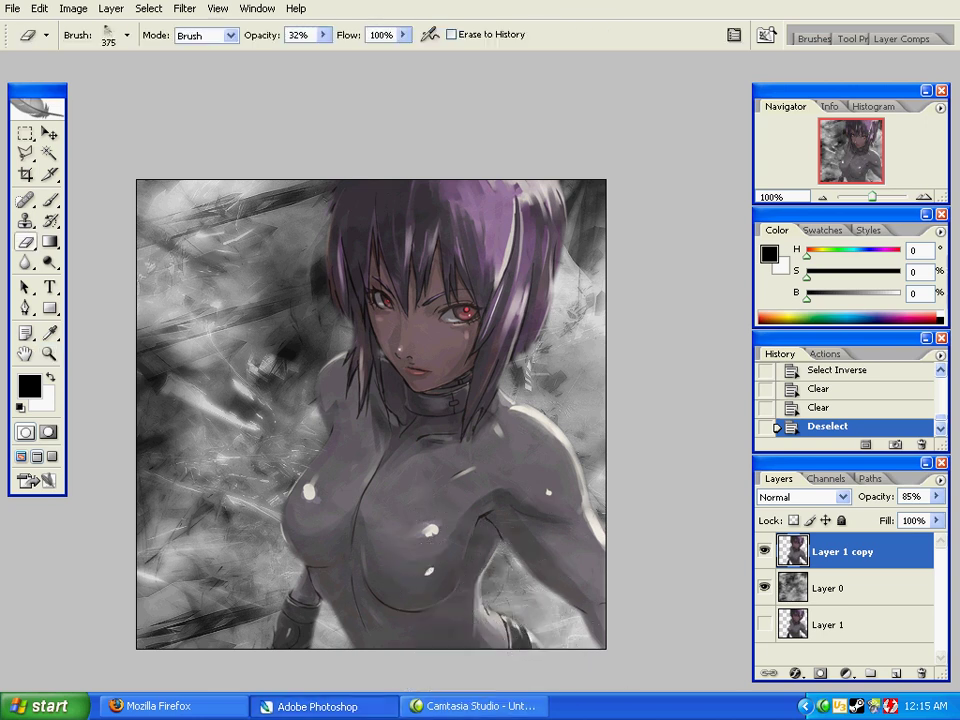
pyautogui.press('z')
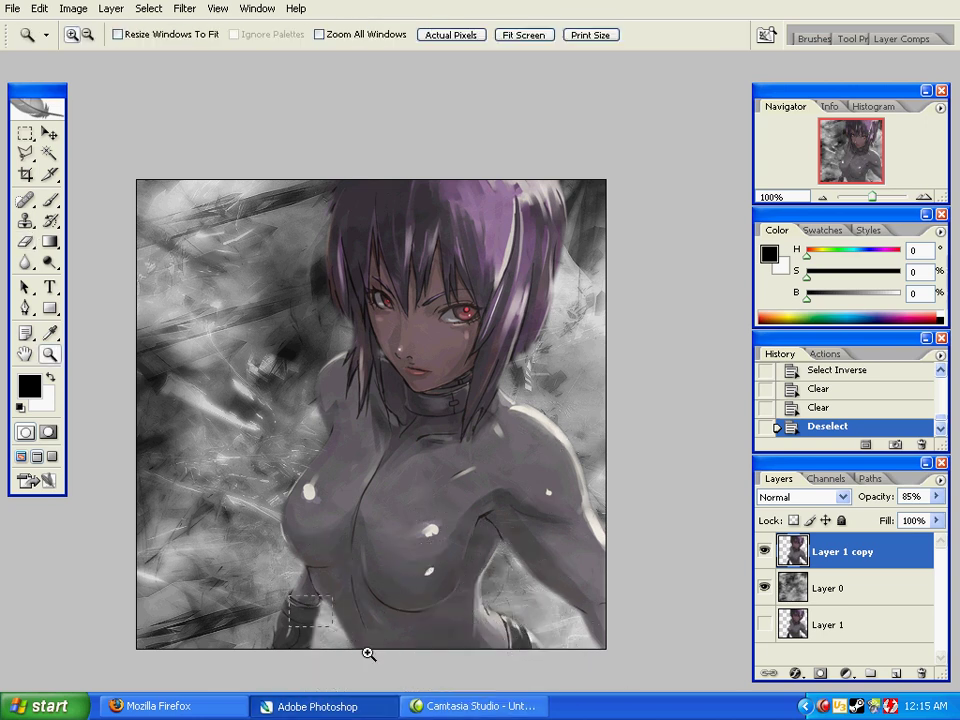
pyautogui.moveTo(369, 654); pyautogui.dragTo(401, 669)
pyautogui.rightClick(488, 439)
pyautogui.click(508, 463)
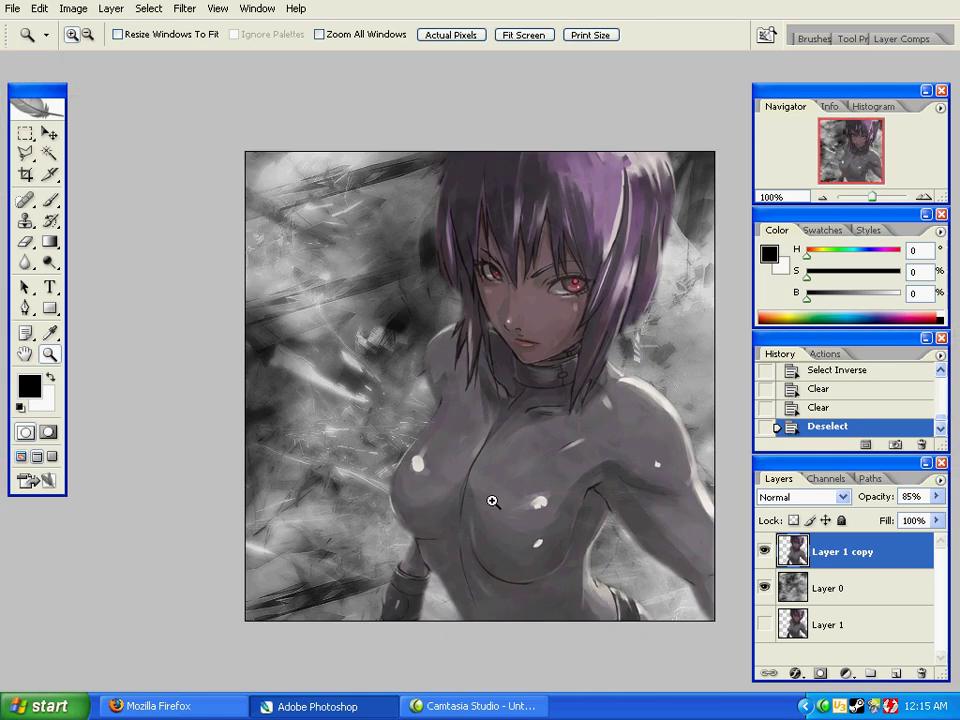
pyautogui.press('e')
pyautogui.moveTo(649, 486); pyautogui.dragTo(579, 536)
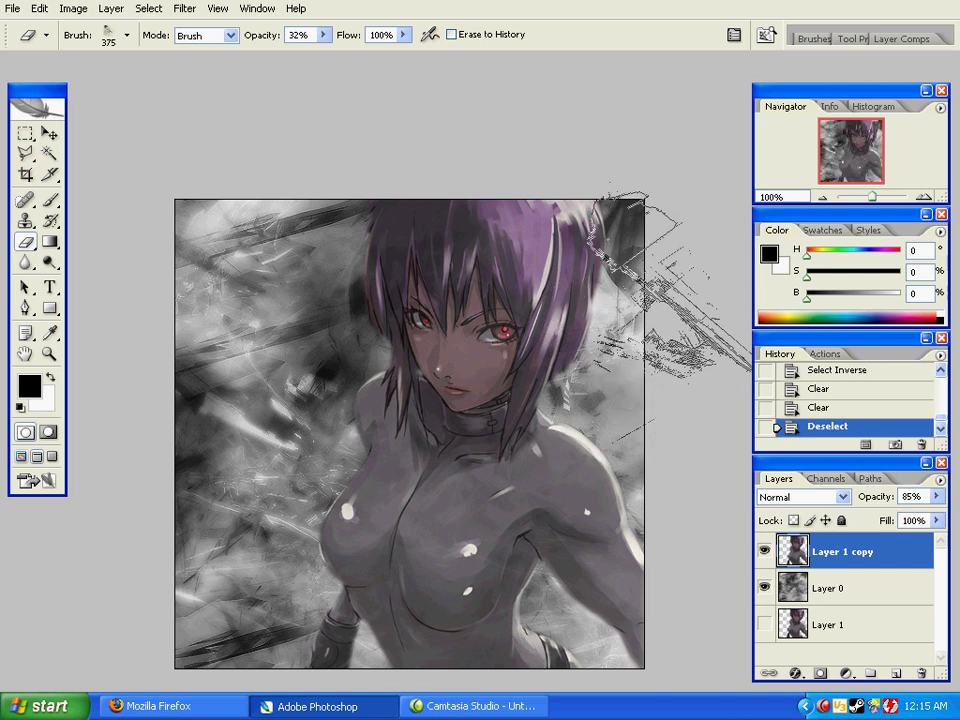
pyautogui.click(672, 312)
pyautogui.click(667, 365)
pyautogui.click(655, 414)
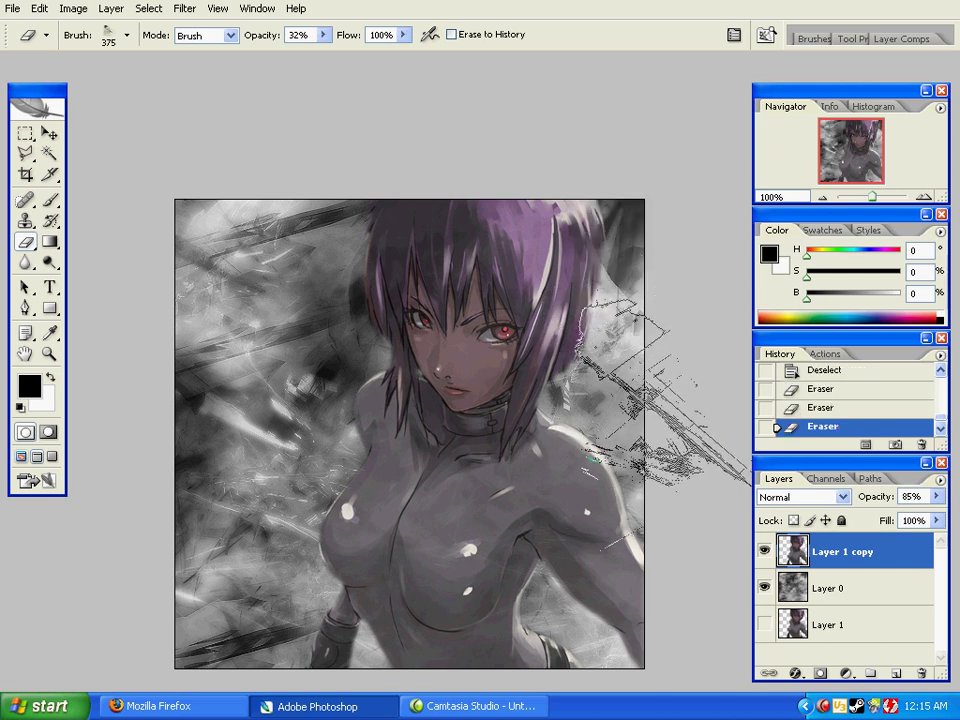
# Soften the left side of the figure on Layer 1 copy by erasing with the 494 px and 370 px textured brushes
pyautogui.rightClick(562, 360)
pyautogui.scroll(-2, 640, 520)
pyautogui.click(615, 541)
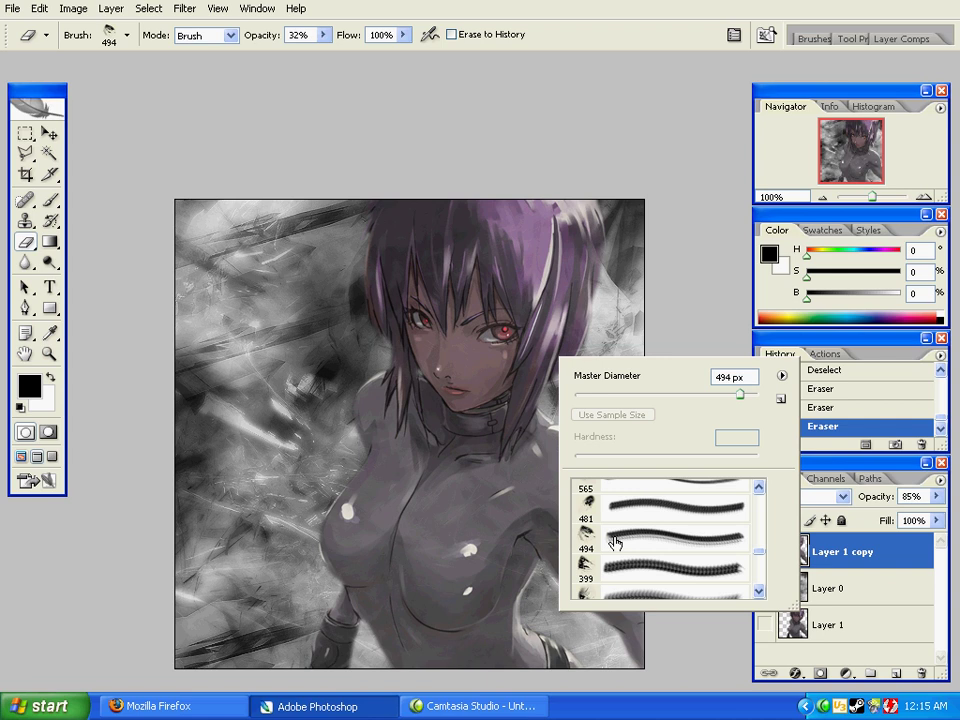
pyautogui.click(195, 445)
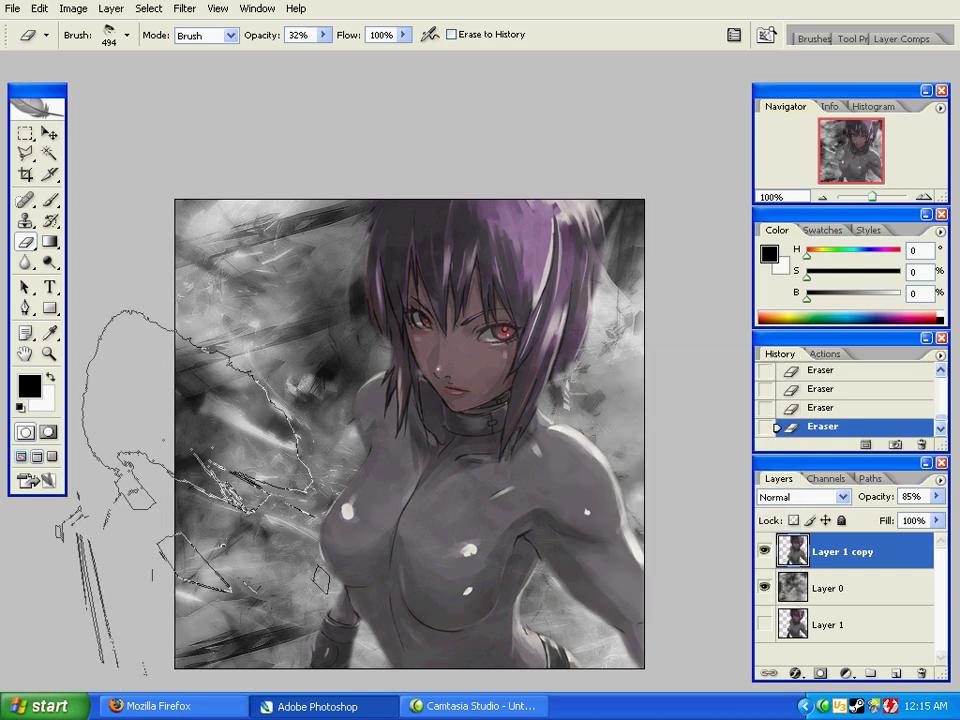
pyautogui.rightClick(325, 410)
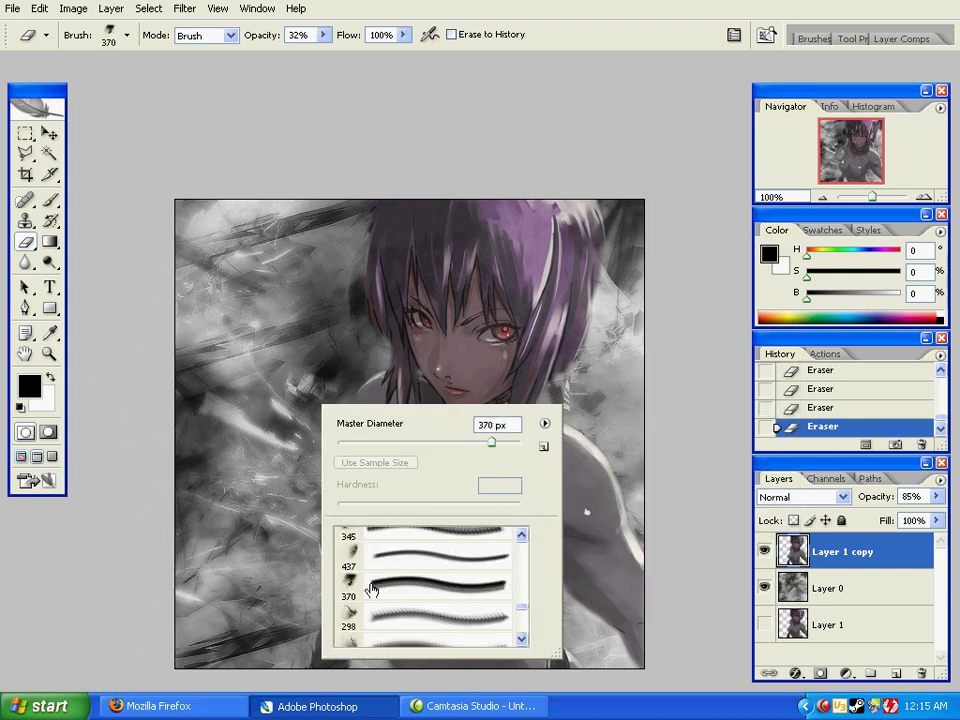
pyautogui.click(262, 468)
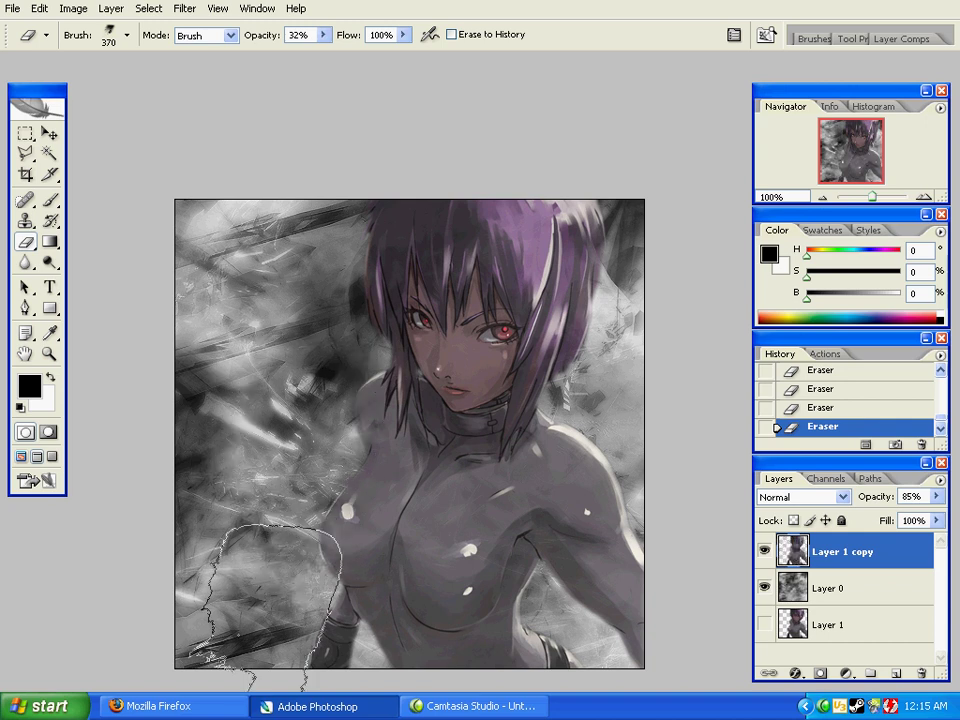
# Erase around the figure's lower edge and right shoulder on Layer 1 copy with the 413 px textured brush
pyautogui.press('space')
pyautogui.moveTo(358, 564); pyautogui.dragTo(296, 456)
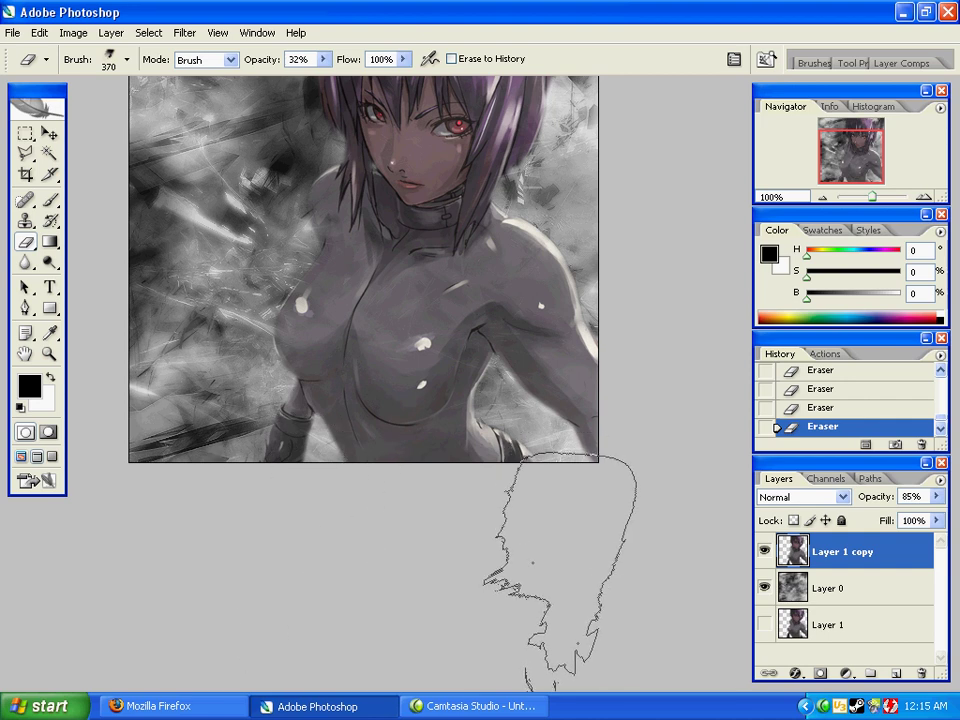
pyautogui.rightClick(474, 370)
pyautogui.click(545, 564)
pyautogui.click(320, 531)
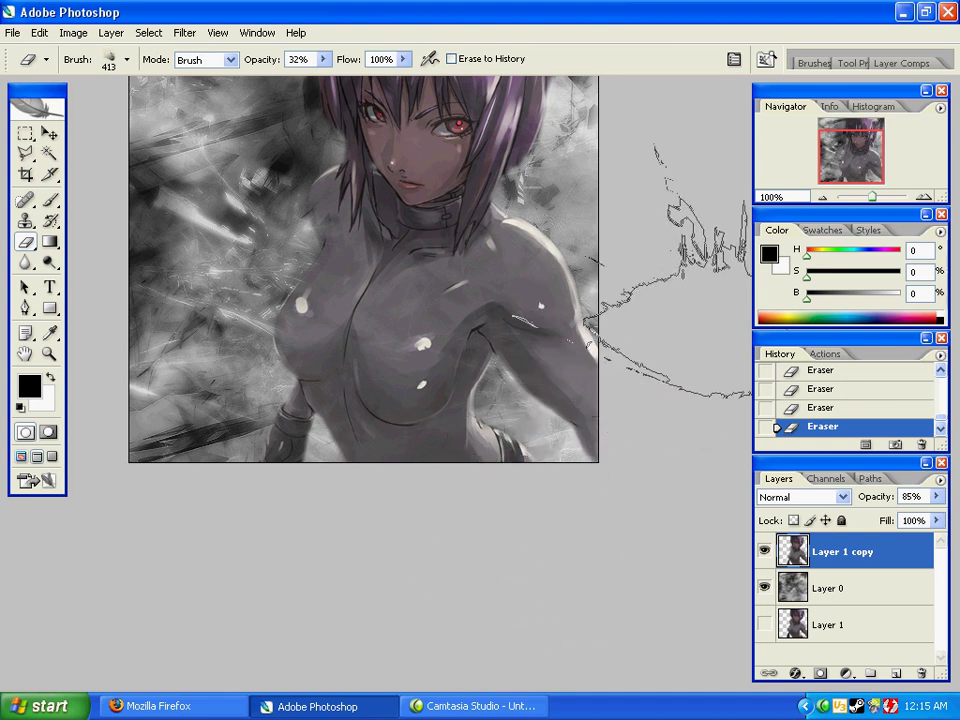
pyautogui.moveTo(643, 224)
pyautogui.mouseDown()
pyautogui.moveTo(656, 290)
pyautogui.moveTo(658, 269)
pyautogui.moveTo(697, 342)
pyautogui.mouseUp()
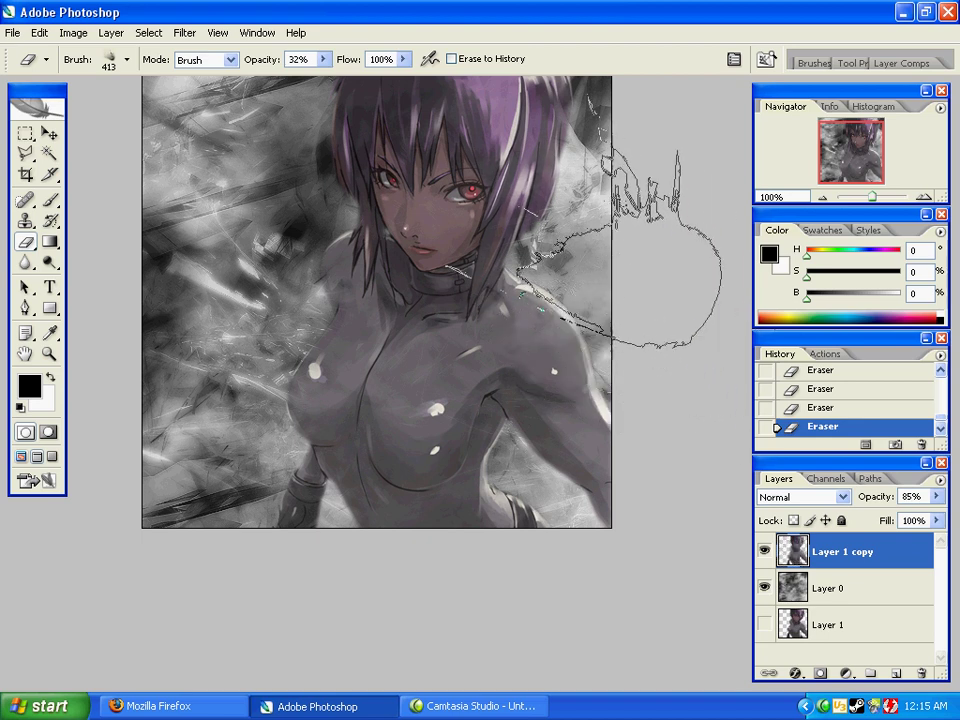
pyautogui.moveTo(614, 214); pyautogui.dragTo(625, 337)
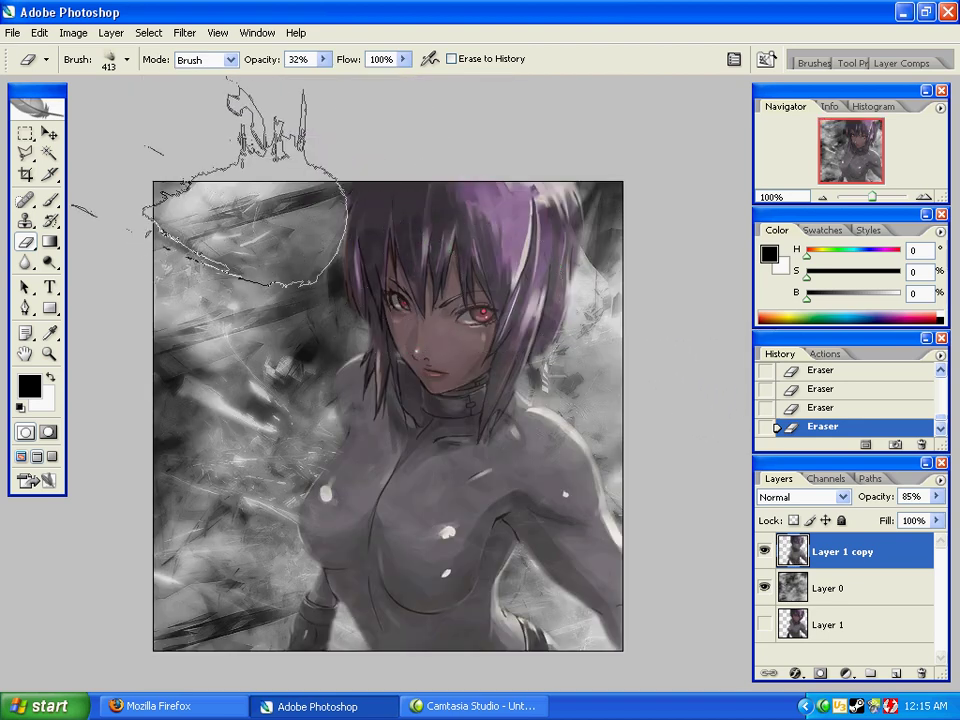
# Erase the figure's outer edges near the lower corners of the canvas with the 343 px textured brush
pyautogui.rightClick(210, 248)
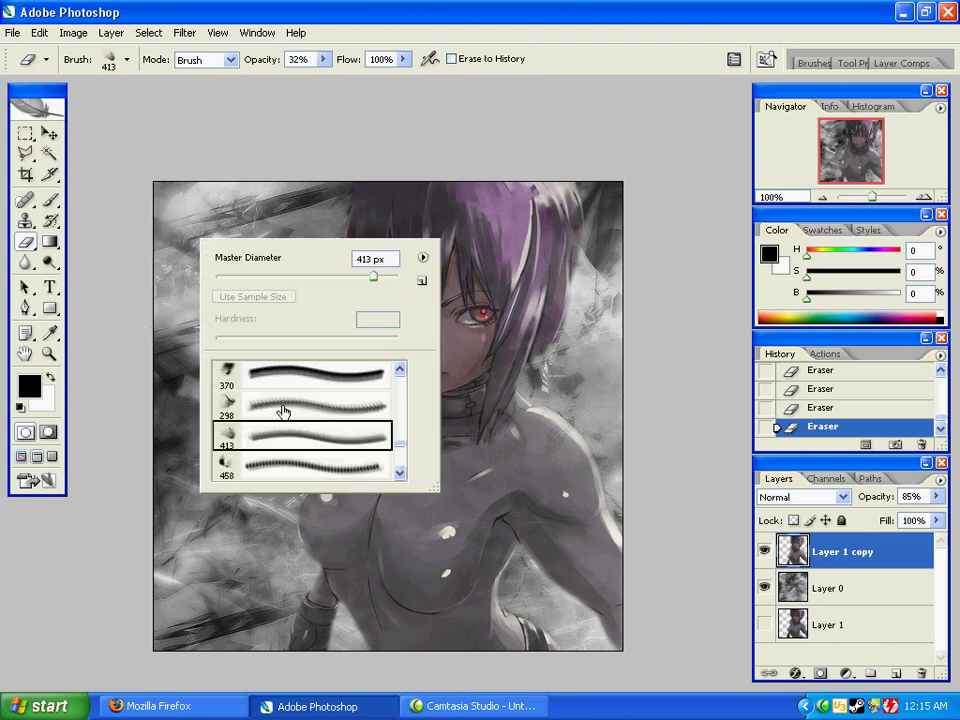
pyautogui.click(200, 588)
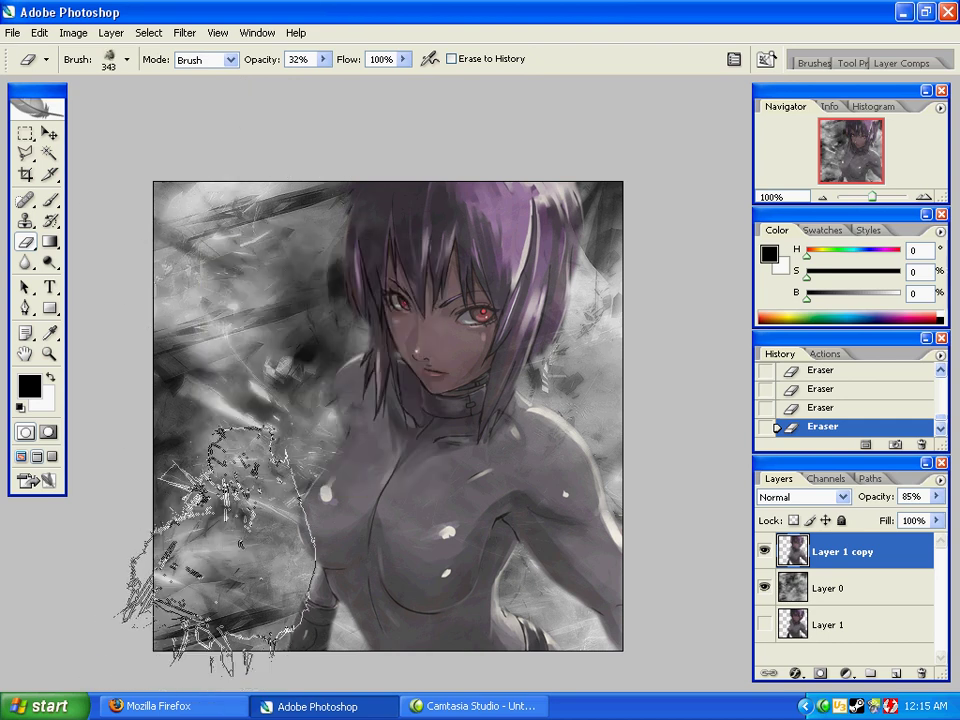
pyautogui.press('space')
pyautogui.moveTo(350, 445)
pyautogui.mouseDown()
pyautogui.moveTo(281, 399)
pyautogui.moveTo(281, 384)
pyautogui.mouseUp()
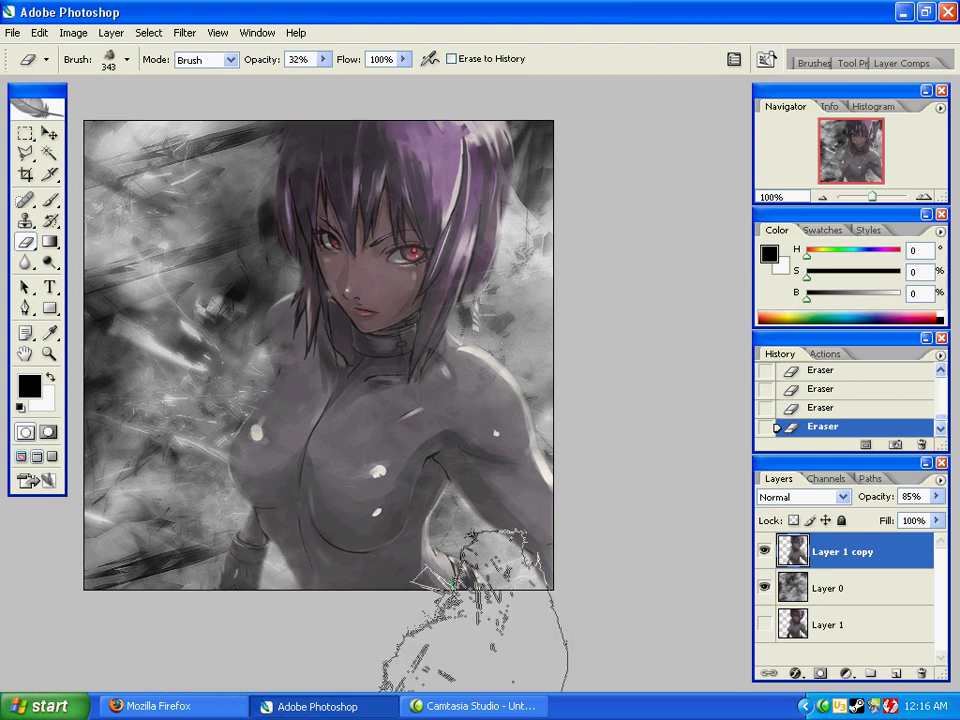
pyautogui.press('space')
pyautogui.moveTo(287, 611); pyautogui.dragTo(293, 654)
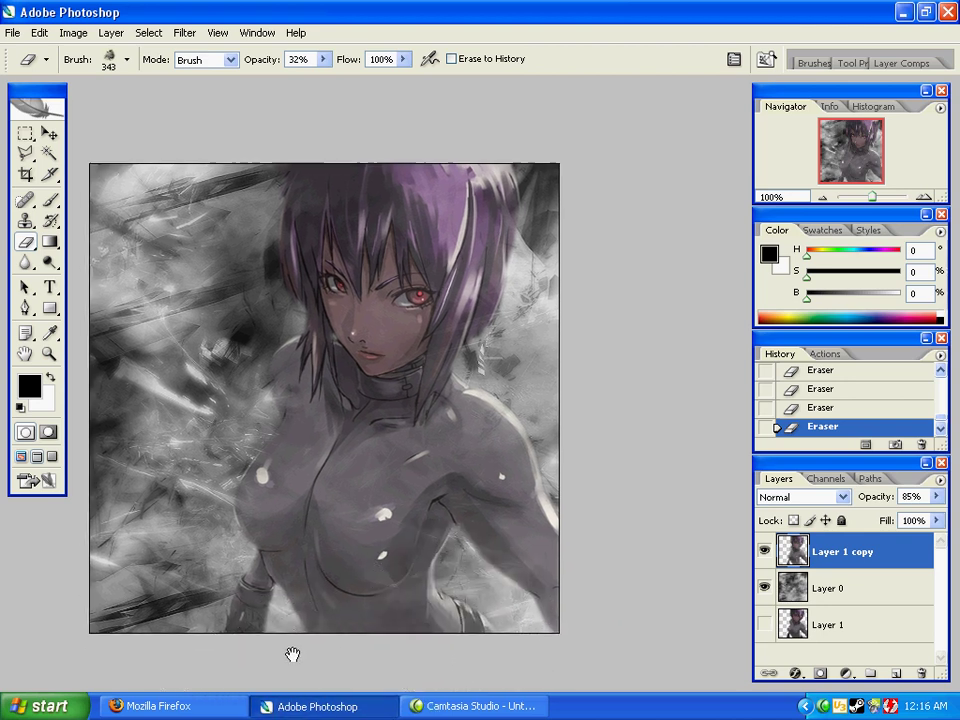
# Duplicate the original Layer 1, place the visible copy above all layers, and load its outline as a feathered selection
pyautogui.press('z')
pyautogui.moveTo(360, 435); pyautogui.dragTo(472, 511)
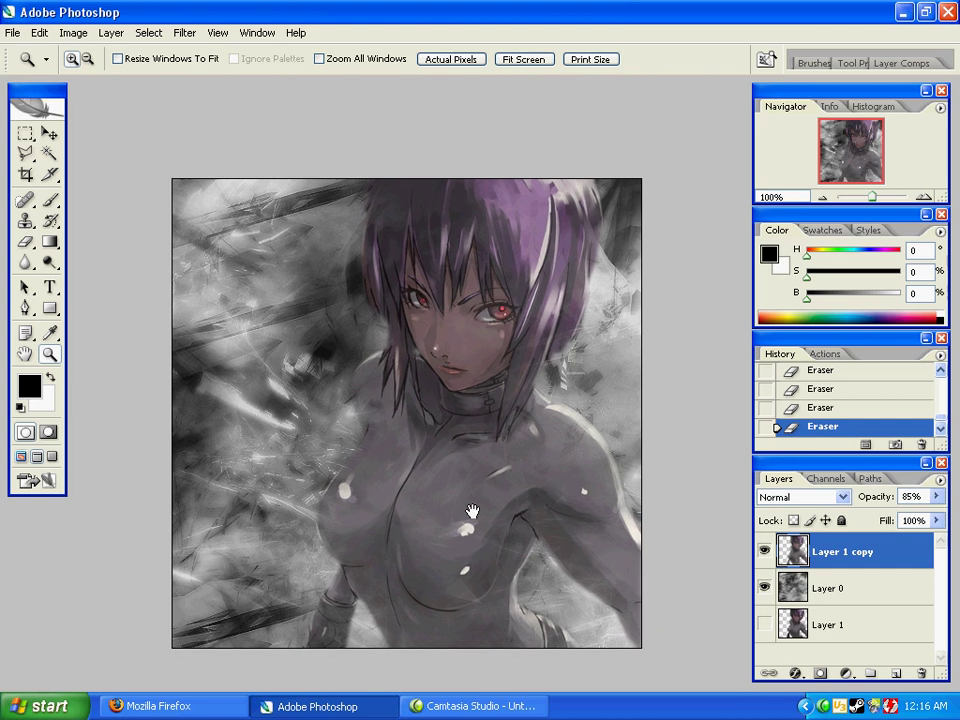
pyautogui.click(827, 630)
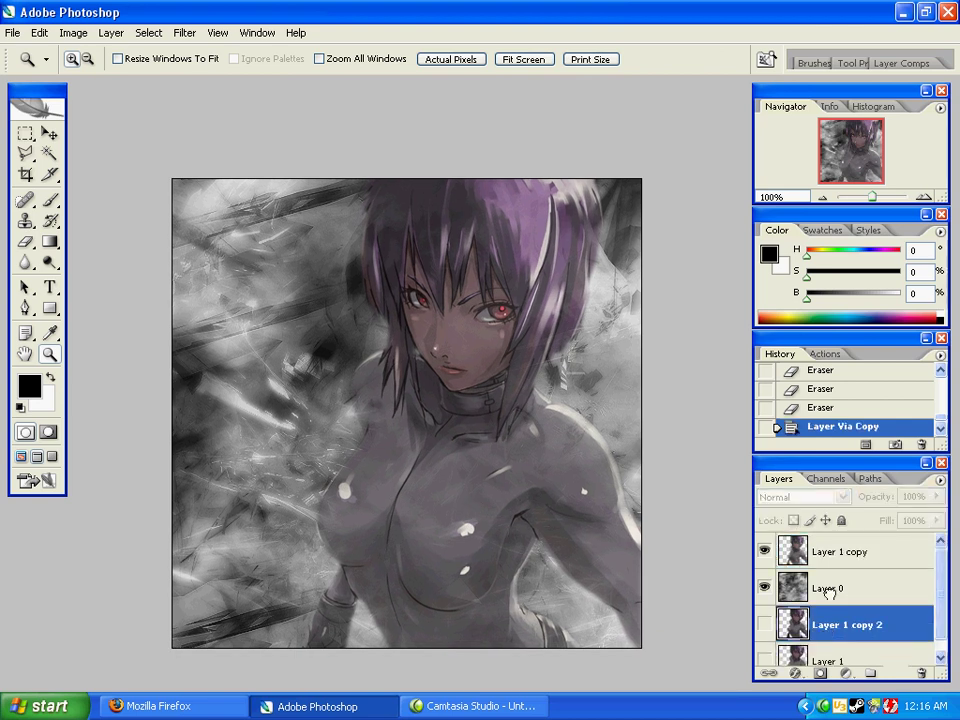
pyautogui.moveTo(830, 541); pyautogui.dragTo(770, 551)
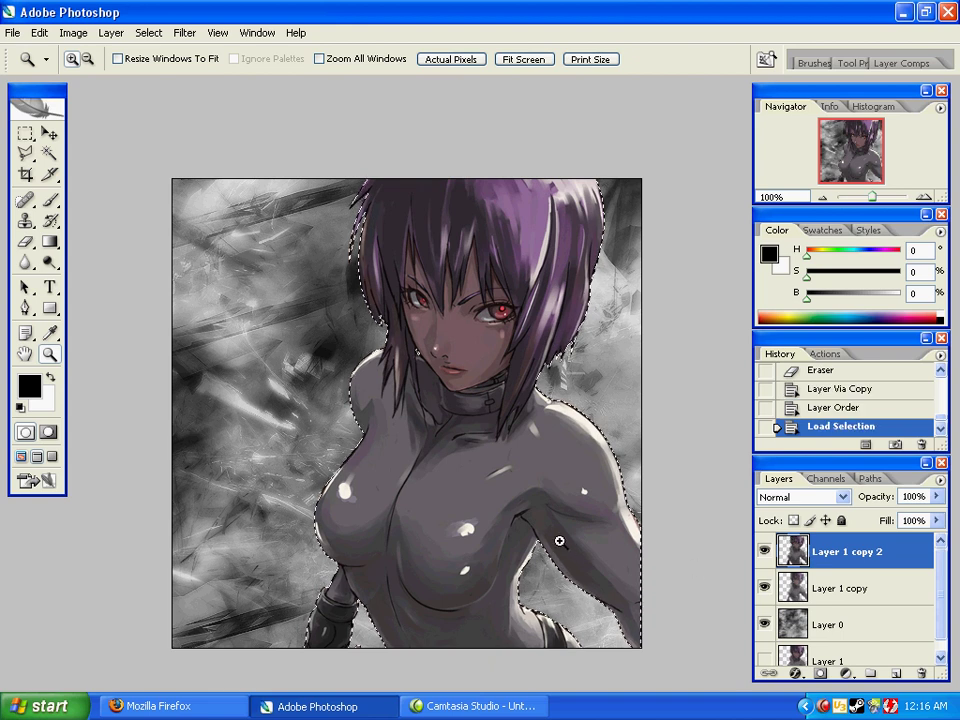
pyautogui.press('m')
pyautogui.rightClick(454, 373)
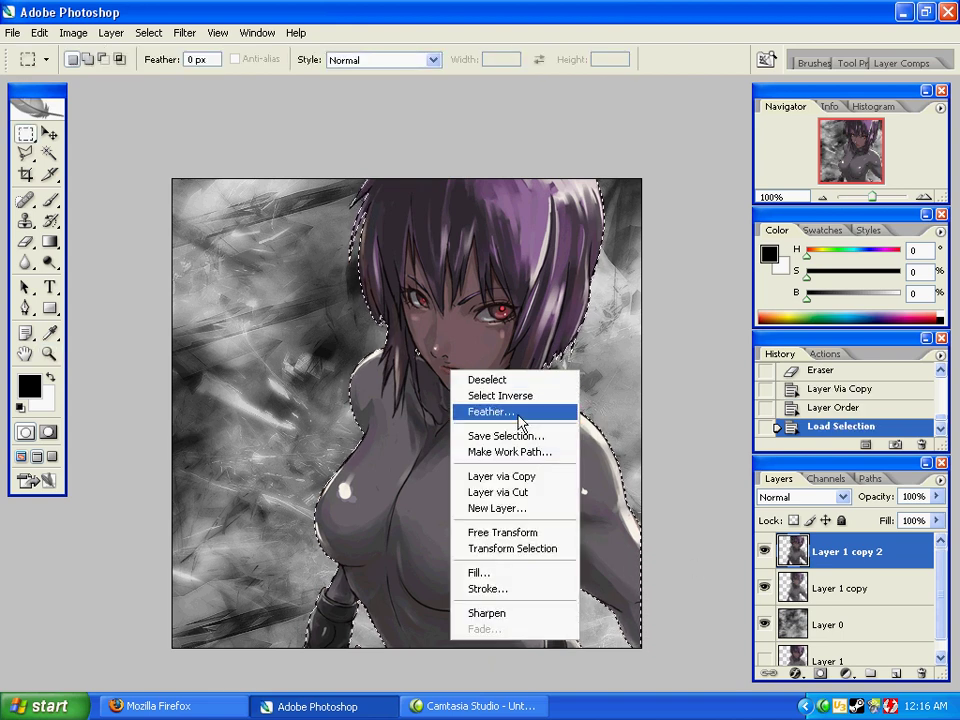
pyautogui.click(470, 412)
pyautogui.press('Return')
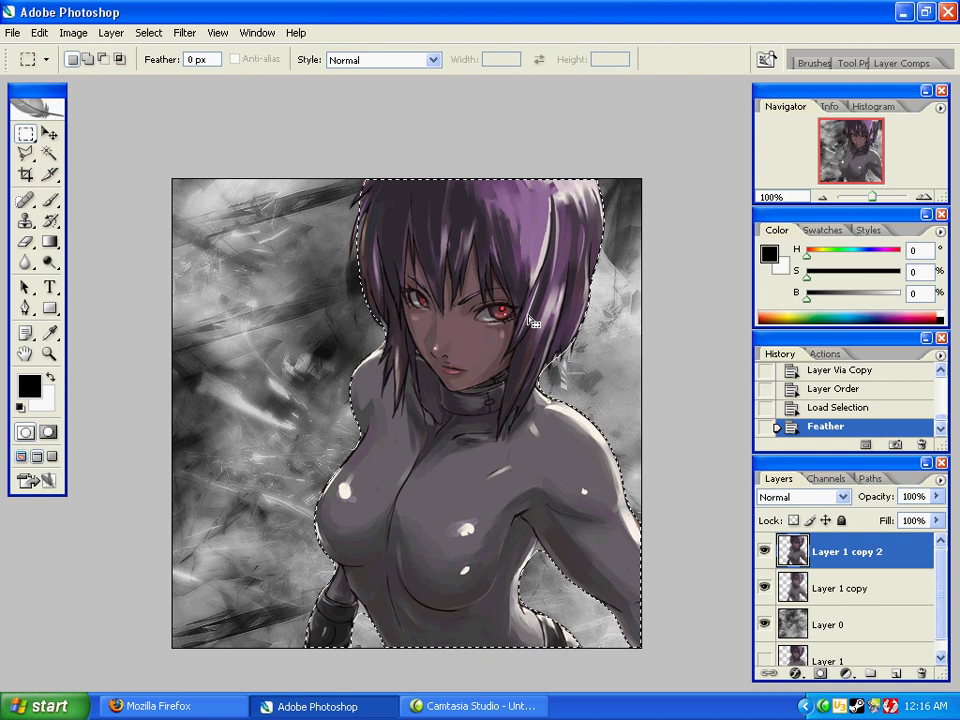
# Invert the feathered selection, clear the outer edge of Layer 1 copy 2 twice, and deselect
pyautogui.rightClick(545, 337)
pyautogui.click(553, 355)
pyautogui.press('Delete')
pyautogui.press('Delete')
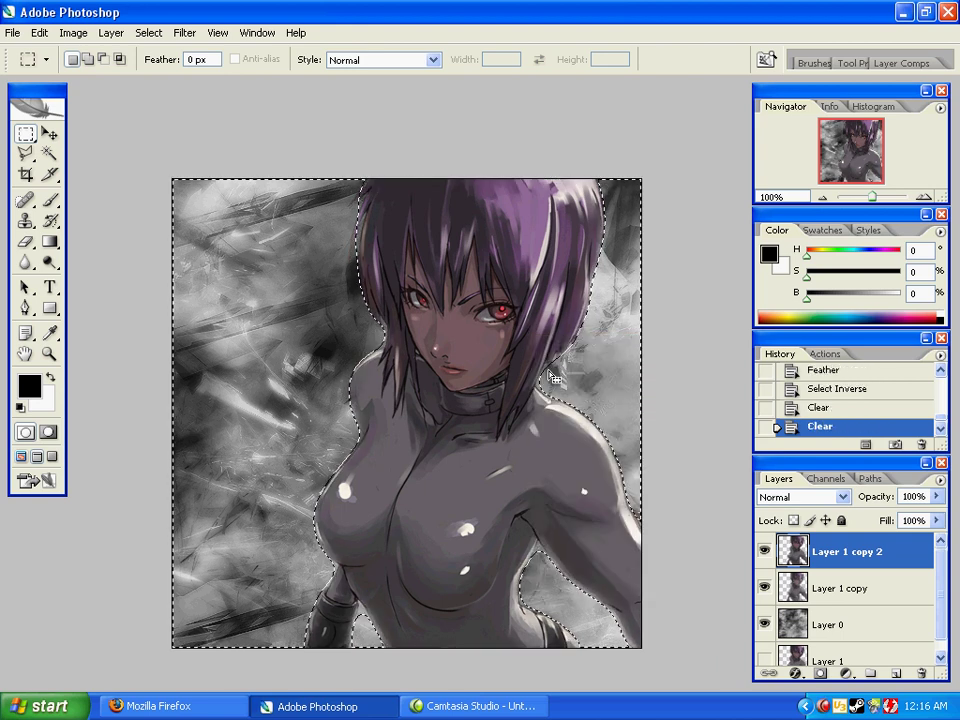
pyautogui.hotkey('ctrl', 'd')
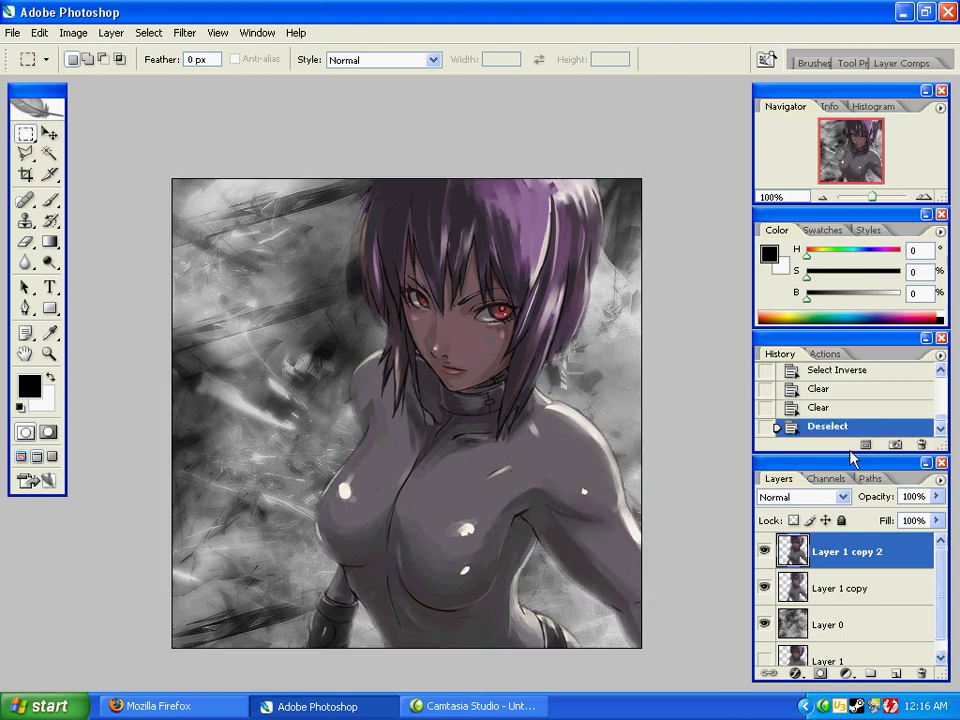
# Lower the opacity of Layer 1 copy 2 to 30% and erase its right shoulder and arm edge with the 343 px textured brush
pyautogui.moveTo(868, 502); pyautogui.dragTo(867, 502)
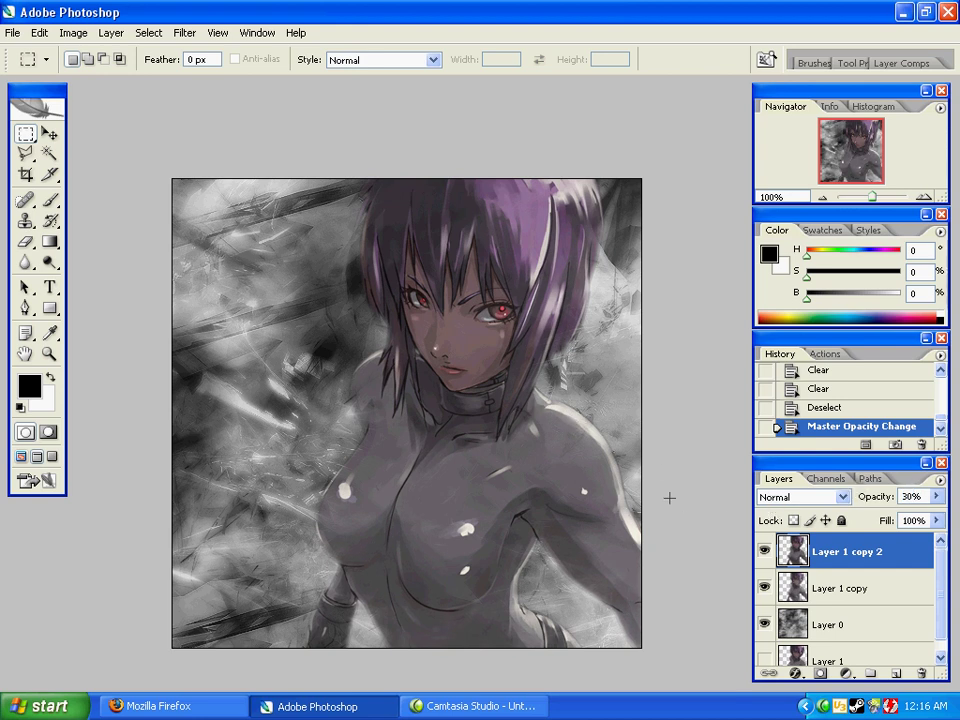
pyautogui.moveTo(564, 427); pyautogui.dragTo(608, 395)
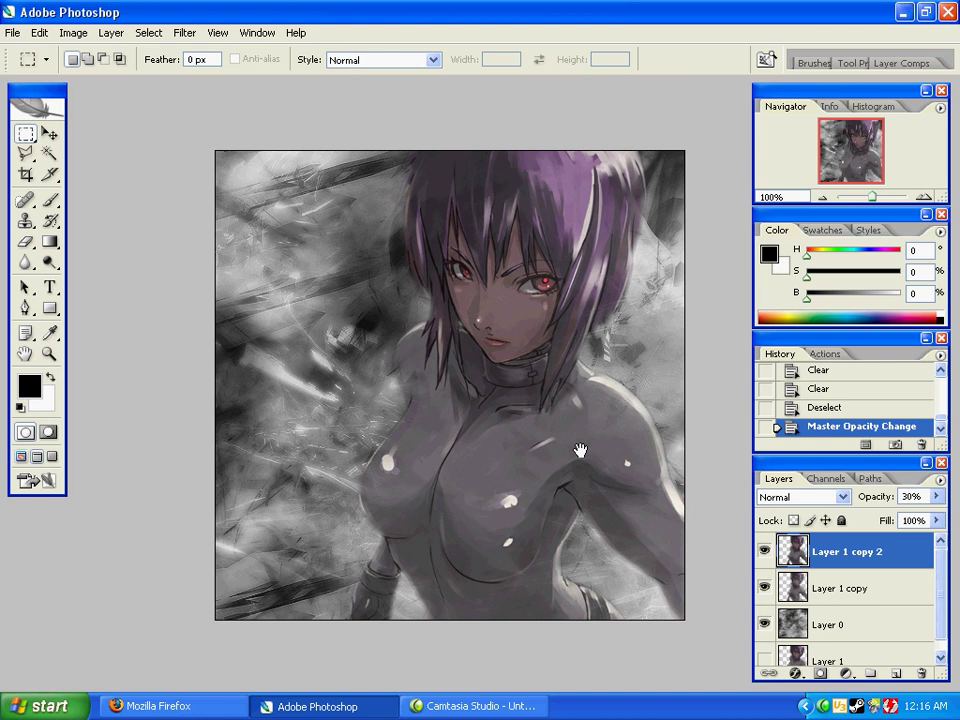
pyautogui.press('e')
pyautogui.moveTo(579, 450); pyautogui.dragTo(472, 500)
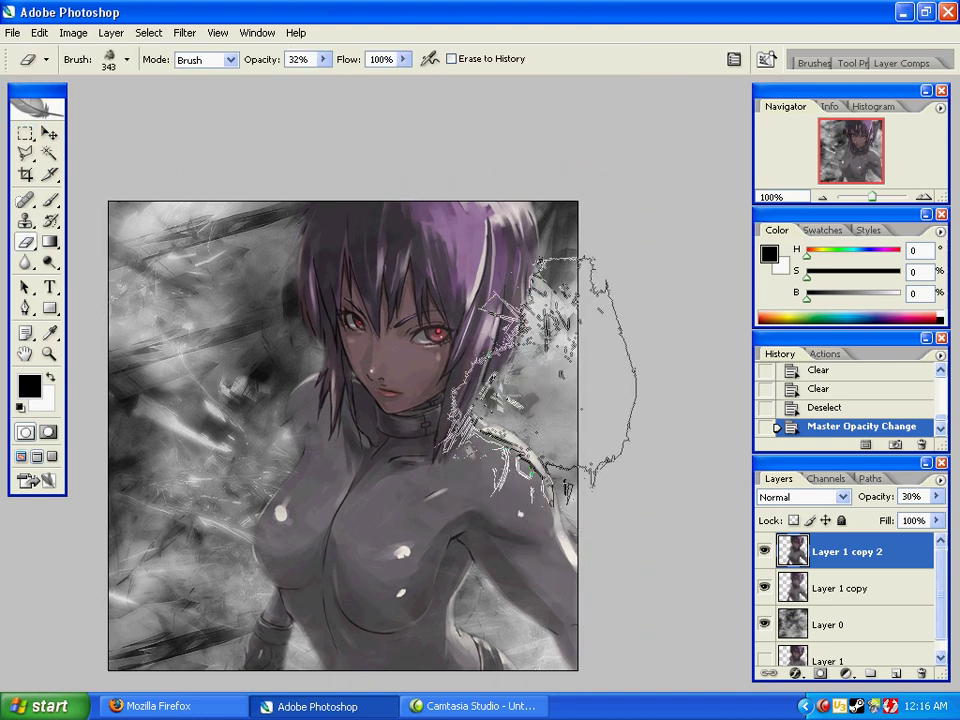
pyautogui.click(540, 367)
pyautogui.moveTo(546, 439); pyautogui.dragTo(523, 420)
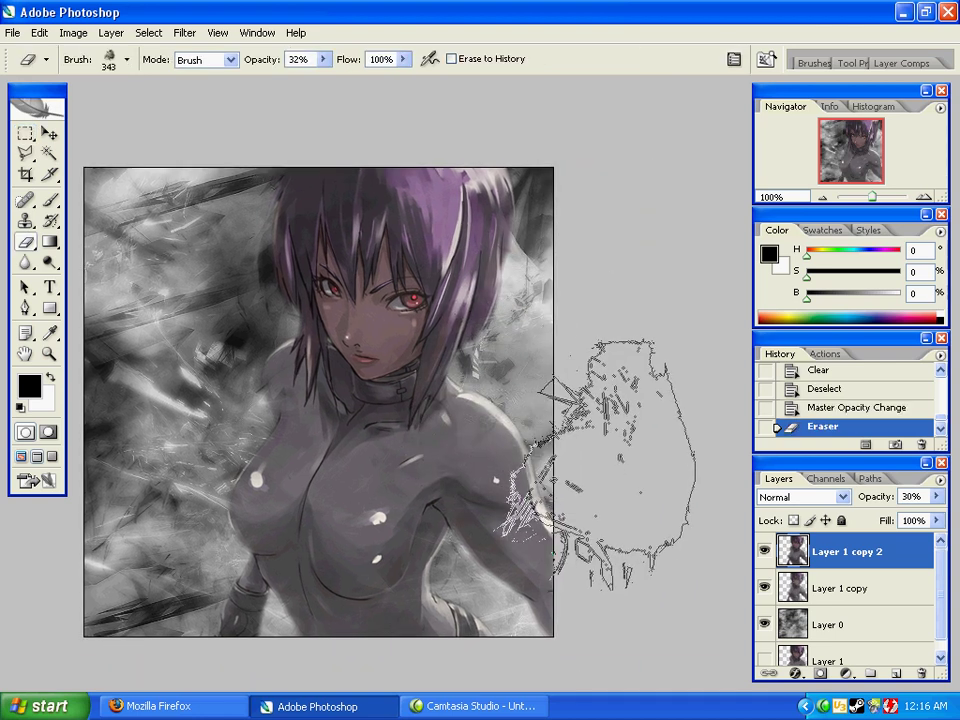
pyautogui.click(596, 464)
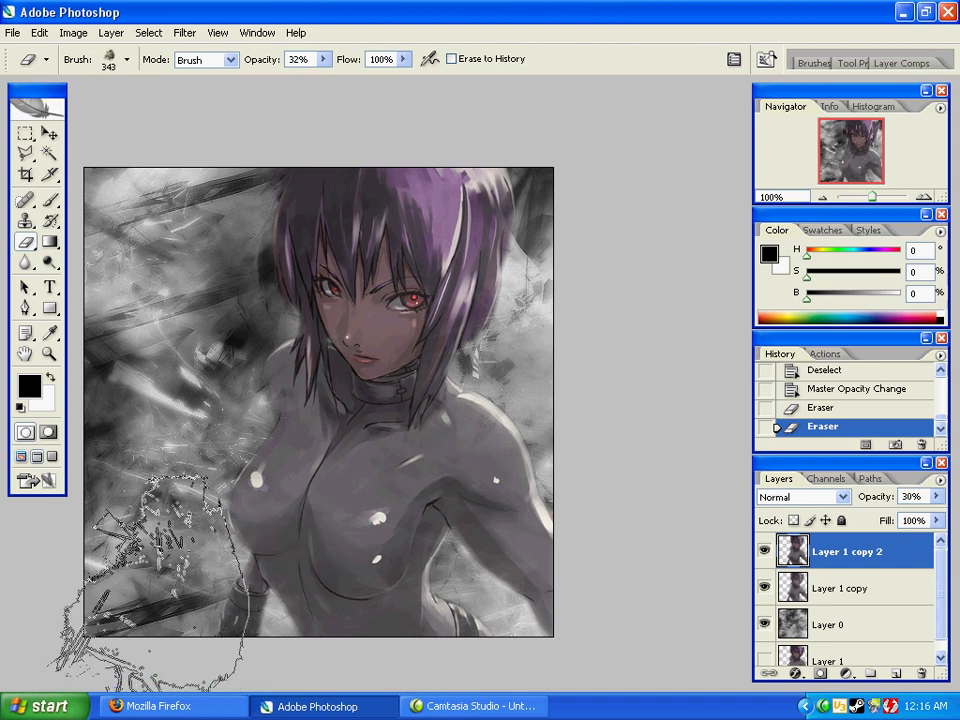
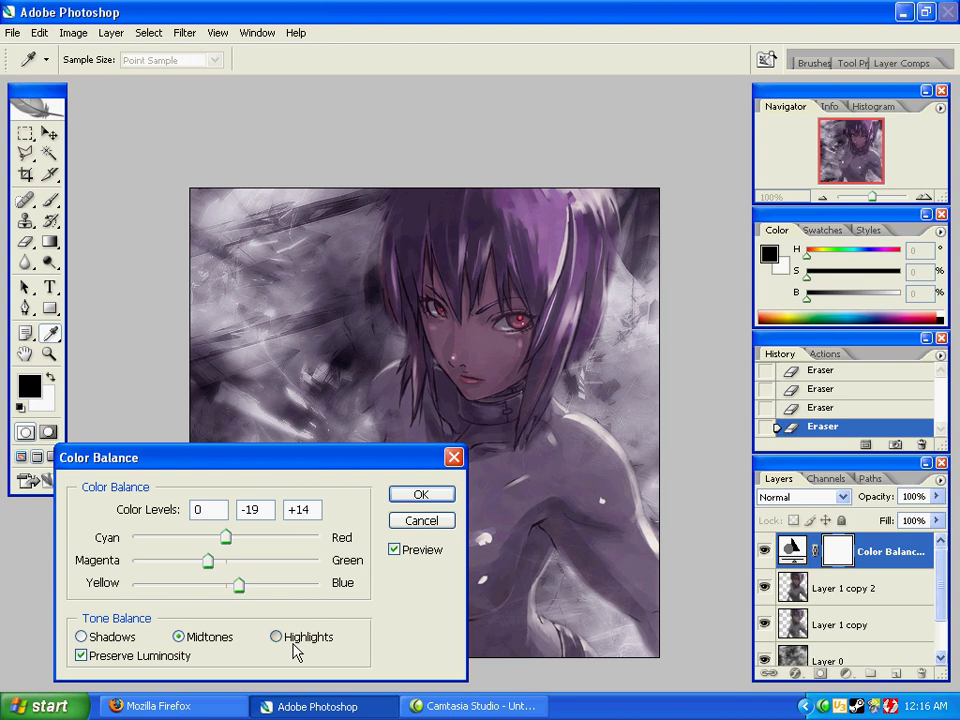
# Set the Color Balance highlights to -44, 0, +7 and the shadows to 0, -23, +9
pyautogui.moveTo(225, 539); pyautogui.dragTo(185, 544)
pyautogui.moveTo(229, 592); pyautogui.dragTo(233, 590)
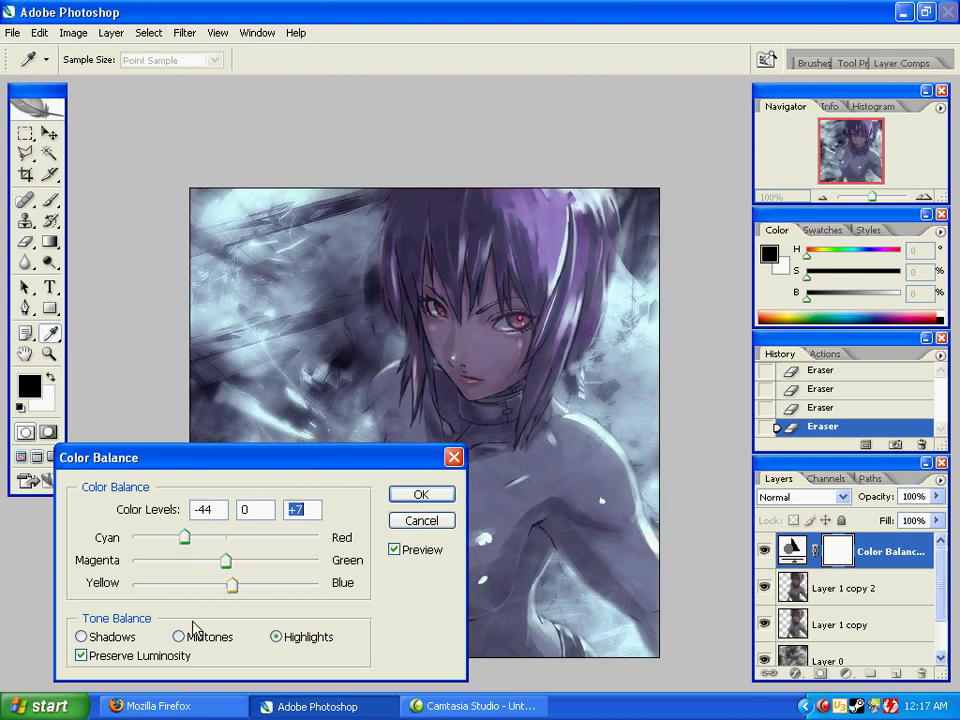
pyautogui.click(84, 636)
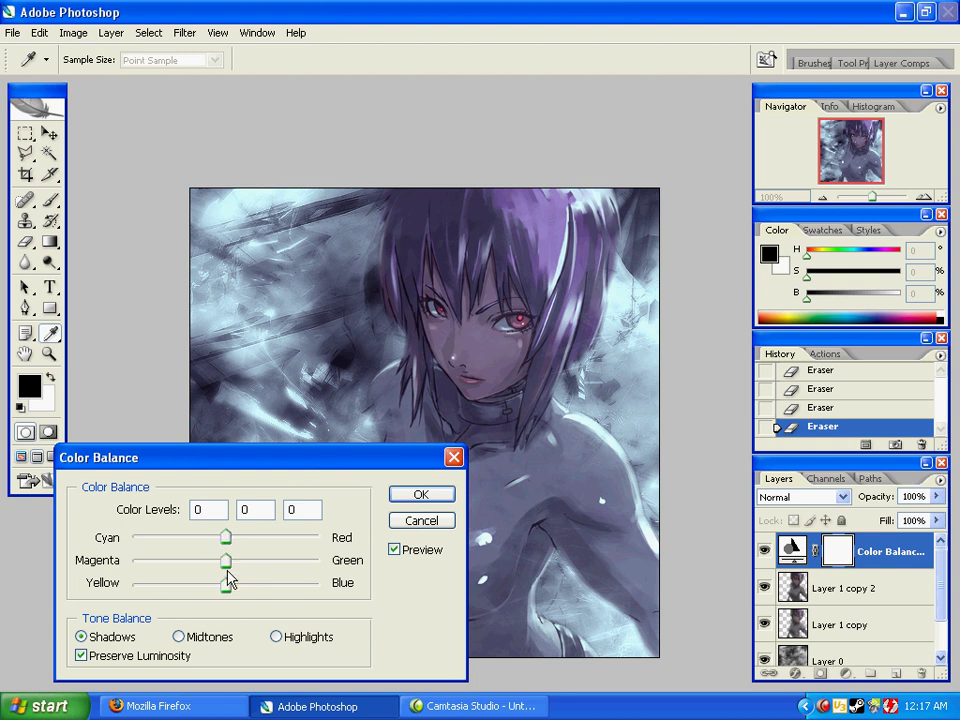
pyautogui.moveTo(227, 567)
pyautogui.mouseDown()
pyautogui.moveTo(197, 566)
pyautogui.moveTo(248, 589)
pyautogui.moveTo(234, 589)
pyautogui.mouseUp()
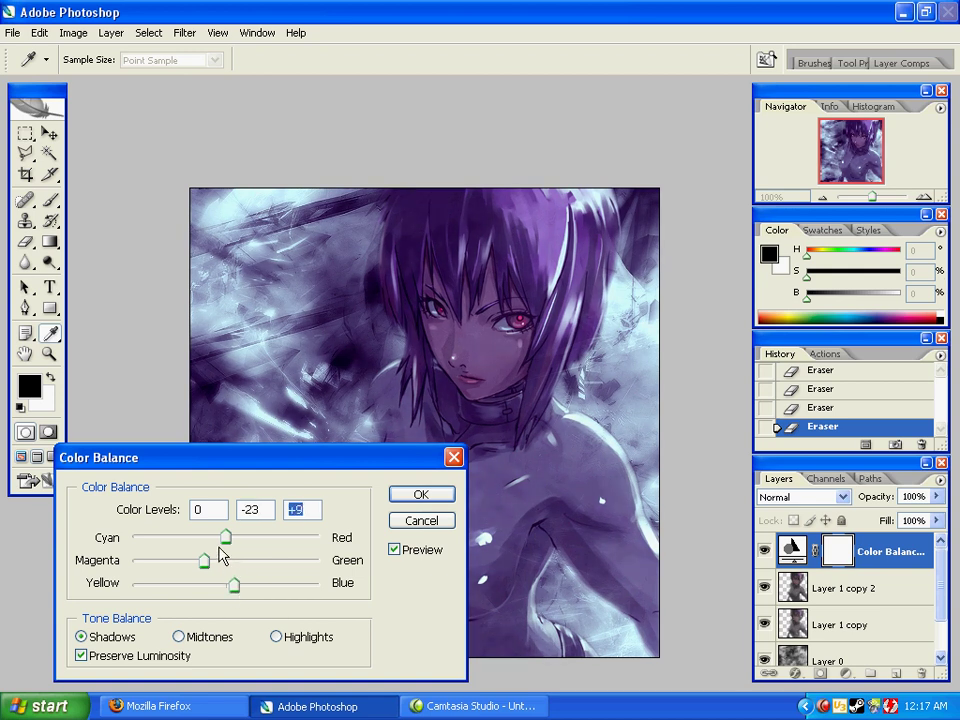
# Shift the shadows further toward blue, review the midtones and highlights, and apply the Color Balance adjustment layer
pyautogui.moveTo(224, 540); pyautogui.dragTo(242, 590)
pyautogui.click(206, 637)
pyautogui.click(287, 637)
pyautogui.click(398, 494)
# Render Clouds into the mask of the first Color Balance layer and compare the image with that layer hidden and shown
pyautogui.press('e')
pyautogui.press('x')
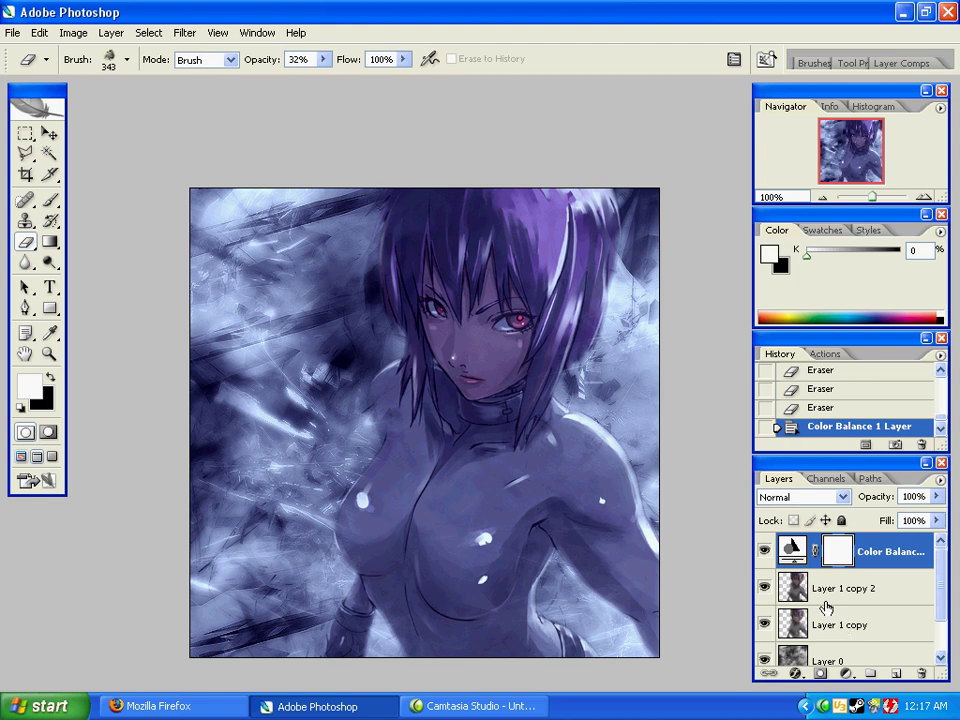
pyautogui.hotkey('ctrl', 'f')
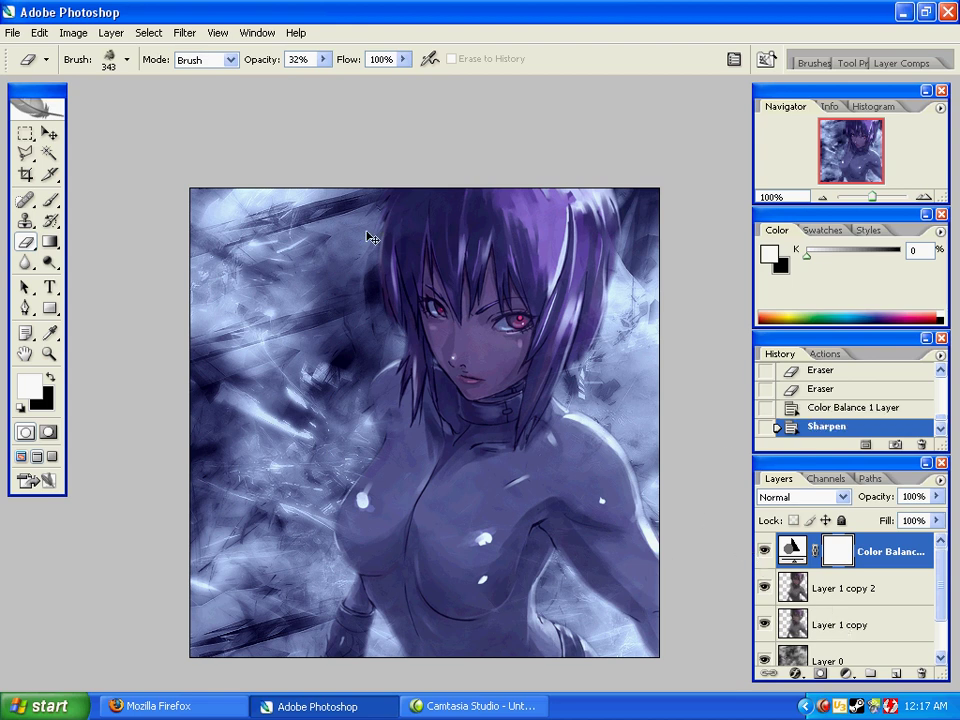
pyautogui.hotkey('ctrl', 'z')
pyautogui.click(189, 41)
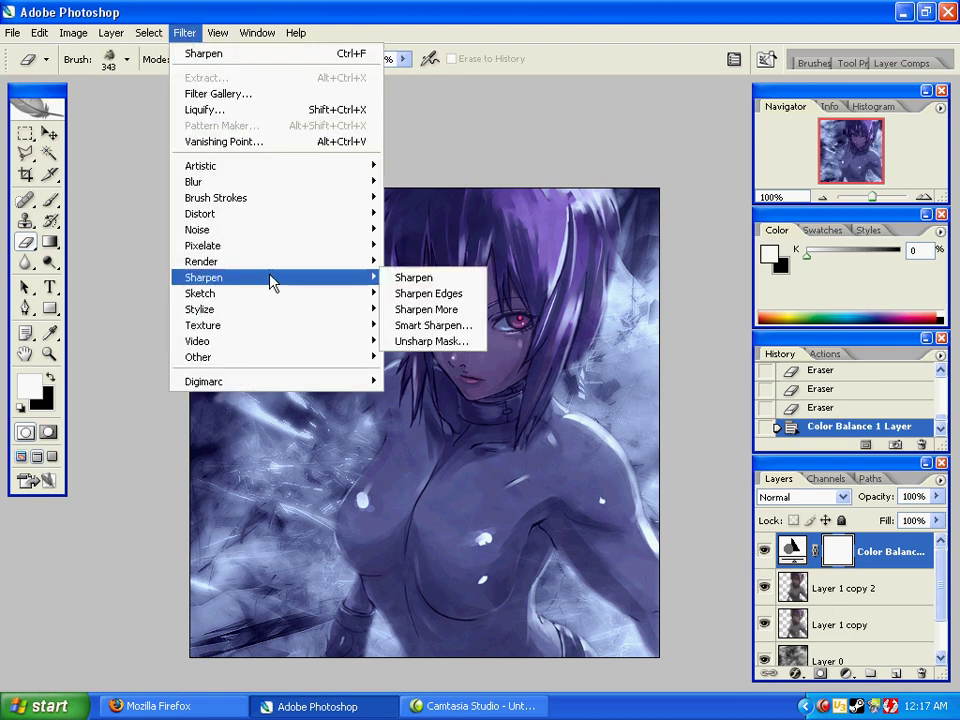
pyautogui.moveTo(290, 262)
pyautogui.click(405, 261)
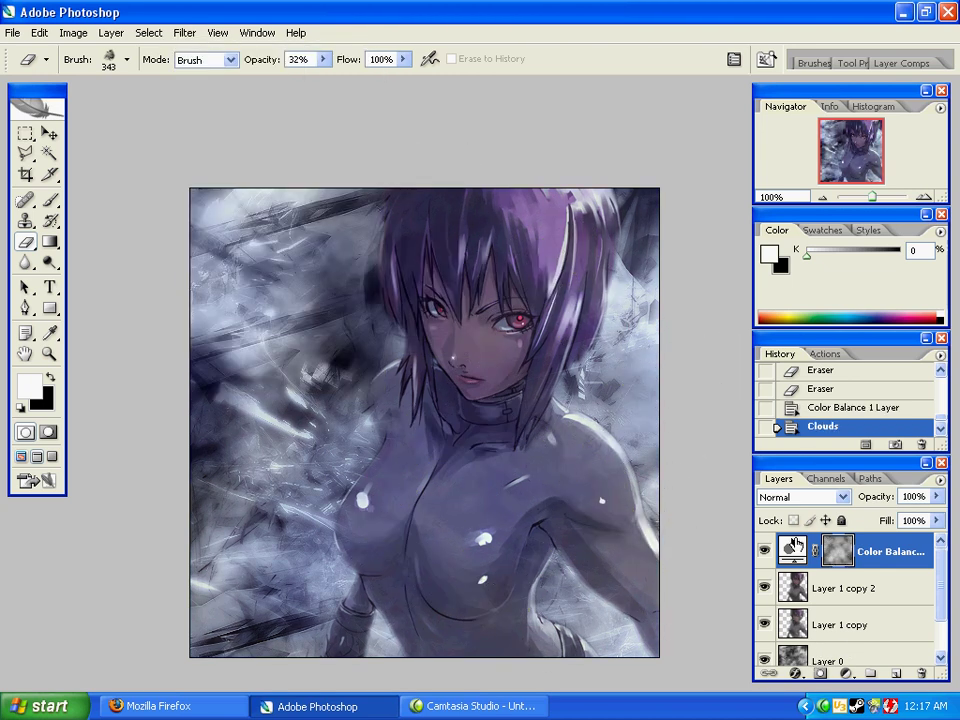
pyautogui.click(765, 551)
pyautogui.click(766, 553)
# Add a second Color Balance adjustment layer with midtones at 0, -11, +10 and highlights at -22, -21, +20
pyautogui.click(846, 674)
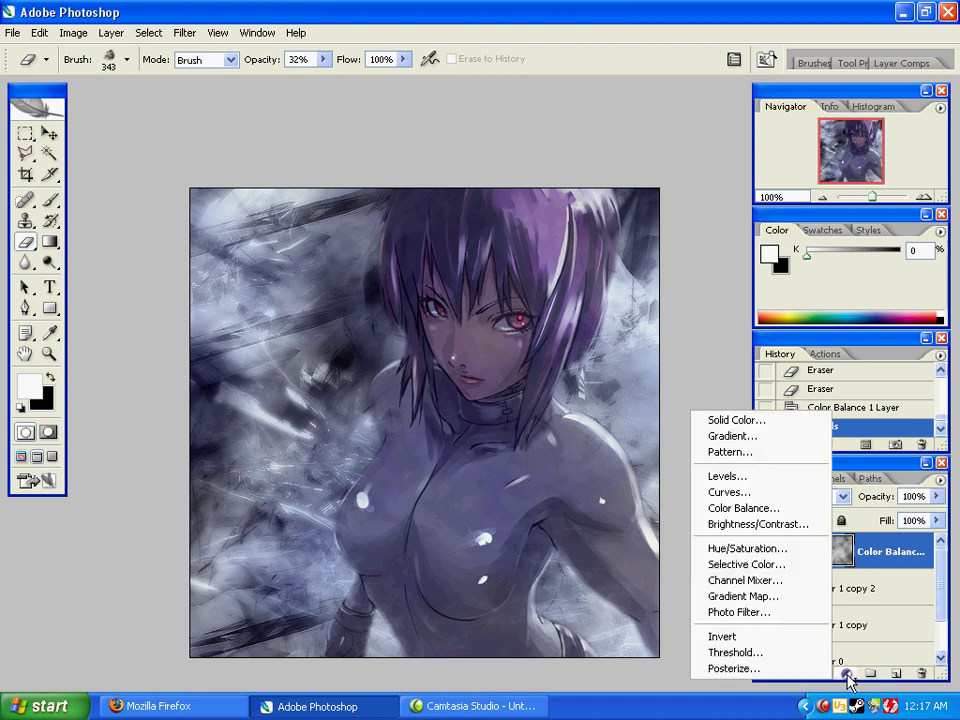
pyautogui.click(744, 508)
pyautogui.moveTo(241, 577); pyautogui.dragTo(206, 537)
pyautogui.click(277, 638)
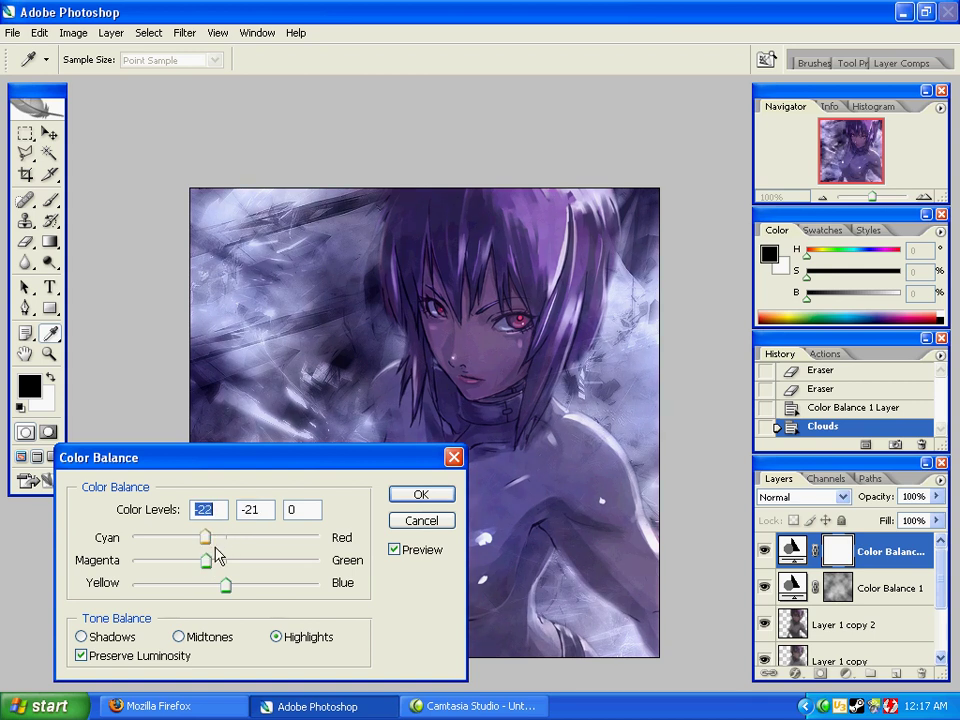
pyautogui.moveTo(242, 588); pyautogui.dragTo(245, 588)
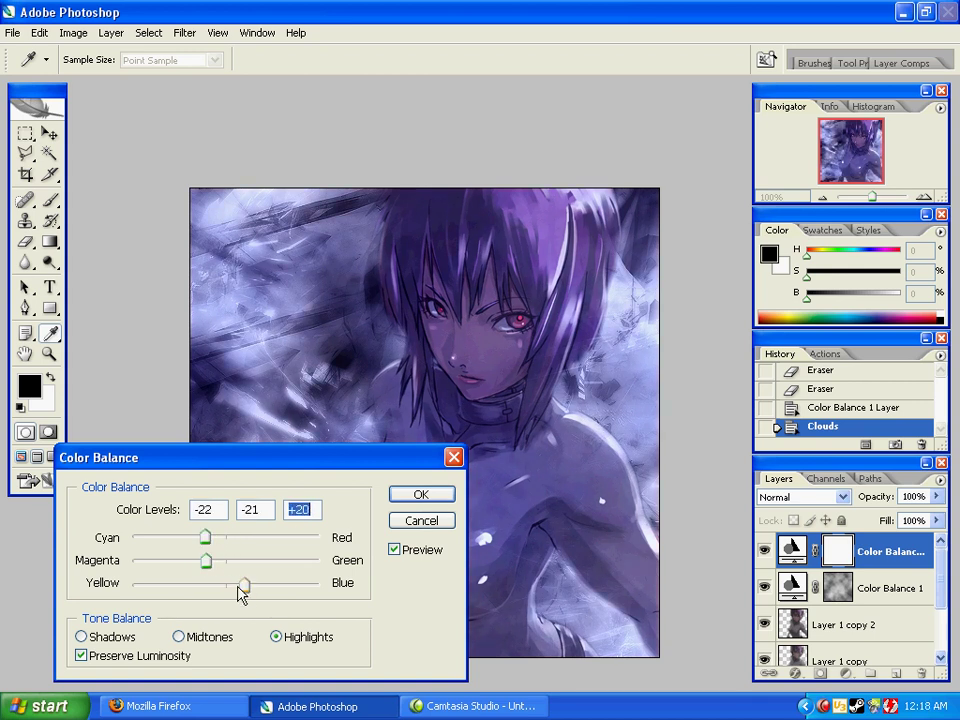
# Shift the shadows toward blue and magenta, apply the second Color Balance layer, and render Clouds into its mask
pyautogui.click(178, 636)
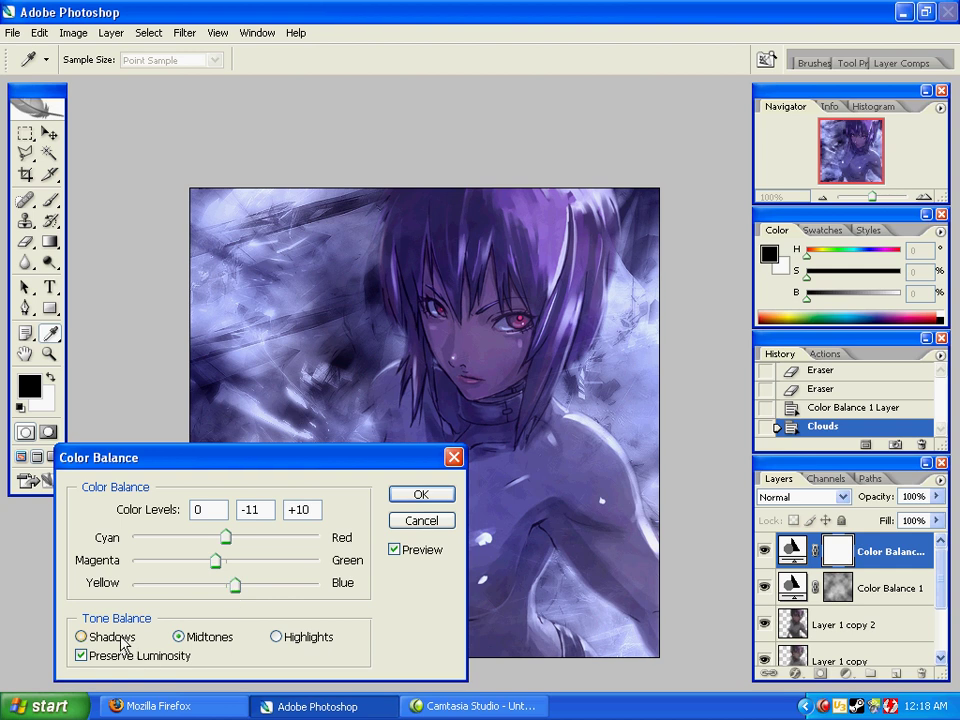
pyautogui.click(81, 636)
pyautogui.moveTo(236, 587); pyautogui.dragTo(214, 567)
pyautogui.click(403, 497)
pyautogui.moveTo(430, 527); pyautogui.dragTo(397, 551)
pyautogui.moveTo(568, 602); pyautogui.dragTo(638, 566)
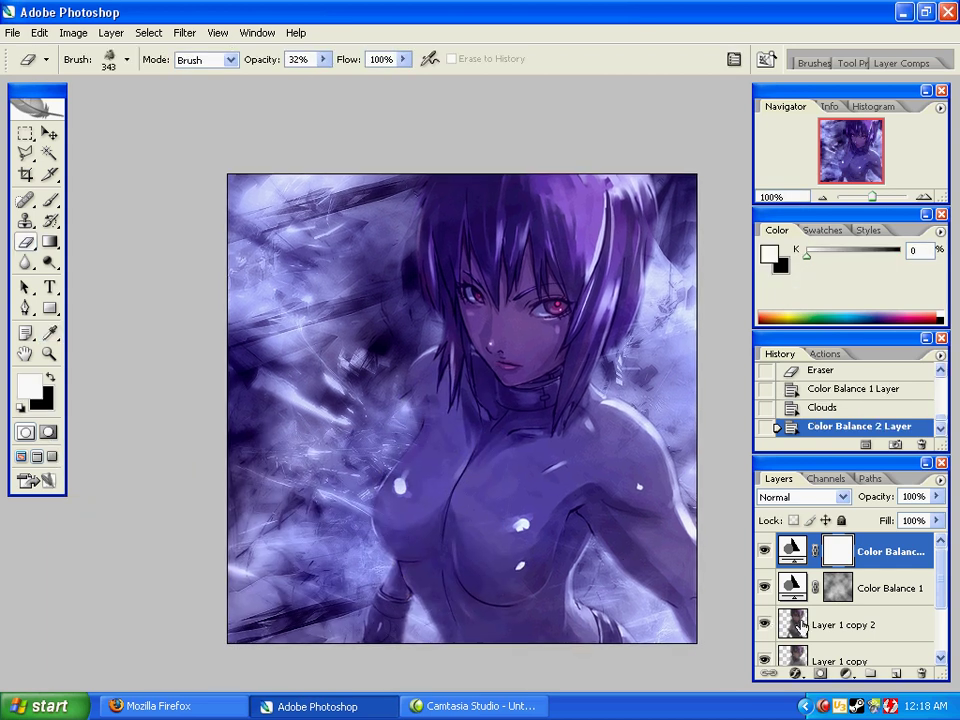
pyautogui.hotkey('ctrl', 'f')
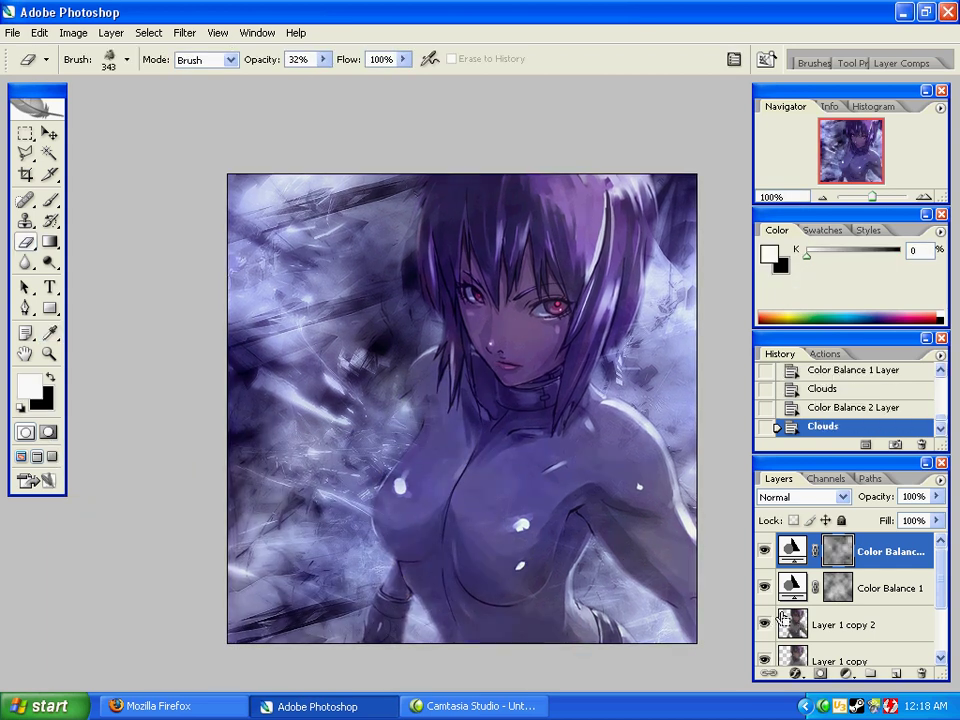
# Duplicate the hidden Layer 1, move the copy above both Color Balance layers, and make it visible
pyautogui.scroll(-3, 810, 620)
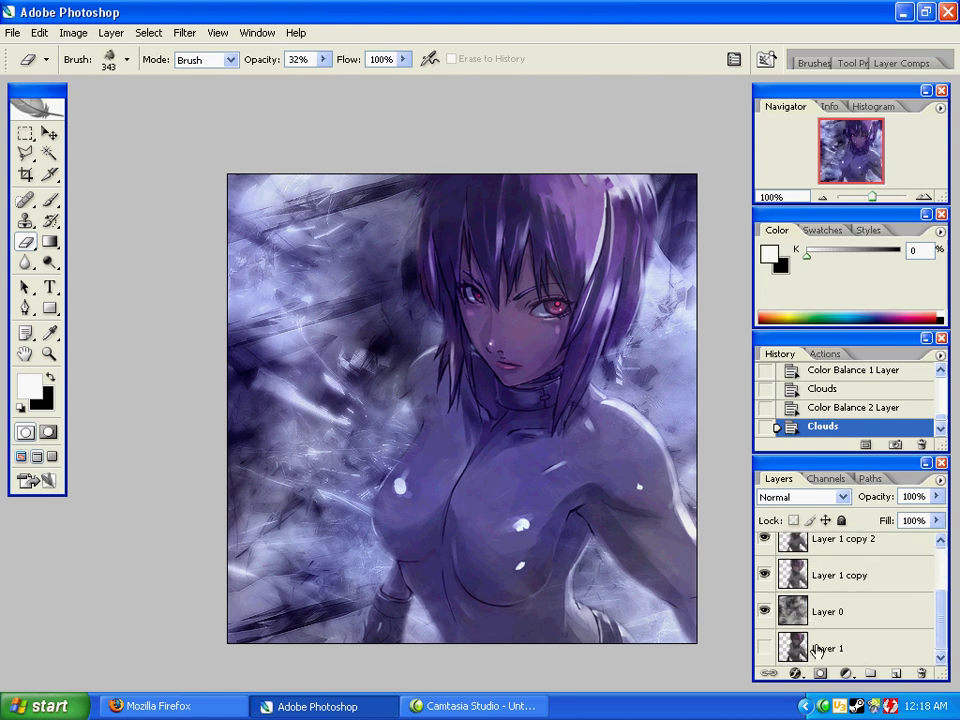
pyautogui.click(817, 648)
pyautogui.hotkey('ctrl', 'j')
pyautogui.moveTo(817, 648); pyautogui.dragTo(818, 549)
pyautogui.scroll(-3, 826, 615)
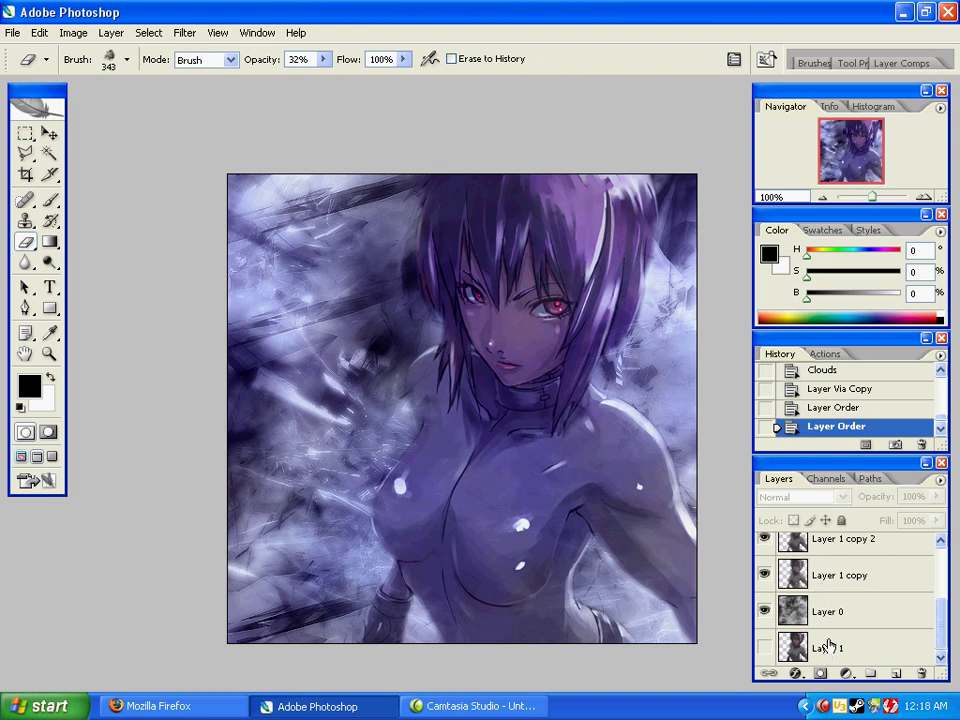
pyautogui.scroll(3, 826, 655)
pyautogui.click(766, 552)
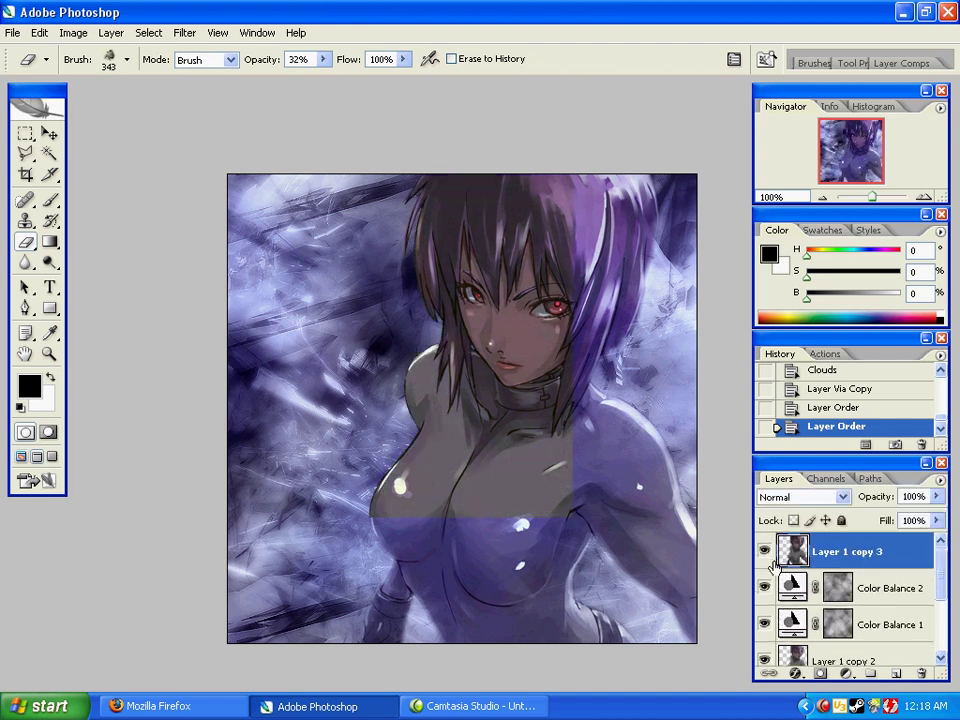
# Load the outline of Layer 1 copy 3 as a selection and feather it by 6 pixels
pyautogui.keyDown('ctrl'); pyautogui.click(776, 562); pyautogui.keyUp('ctrl')
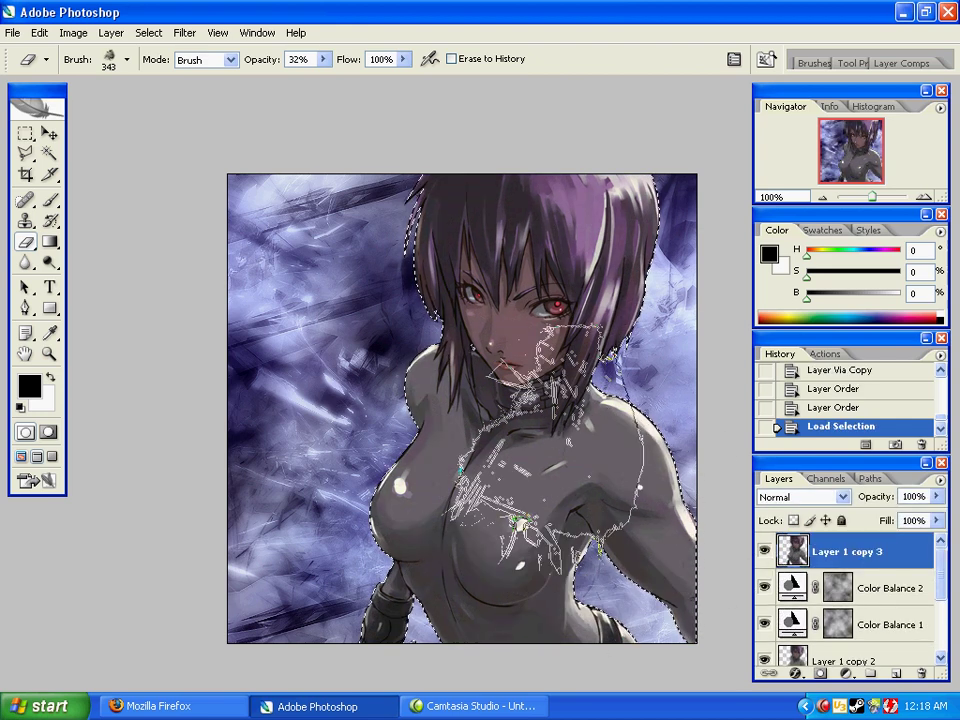
pyautogui.press('m')
pyautogui.rightClick(545, 412)
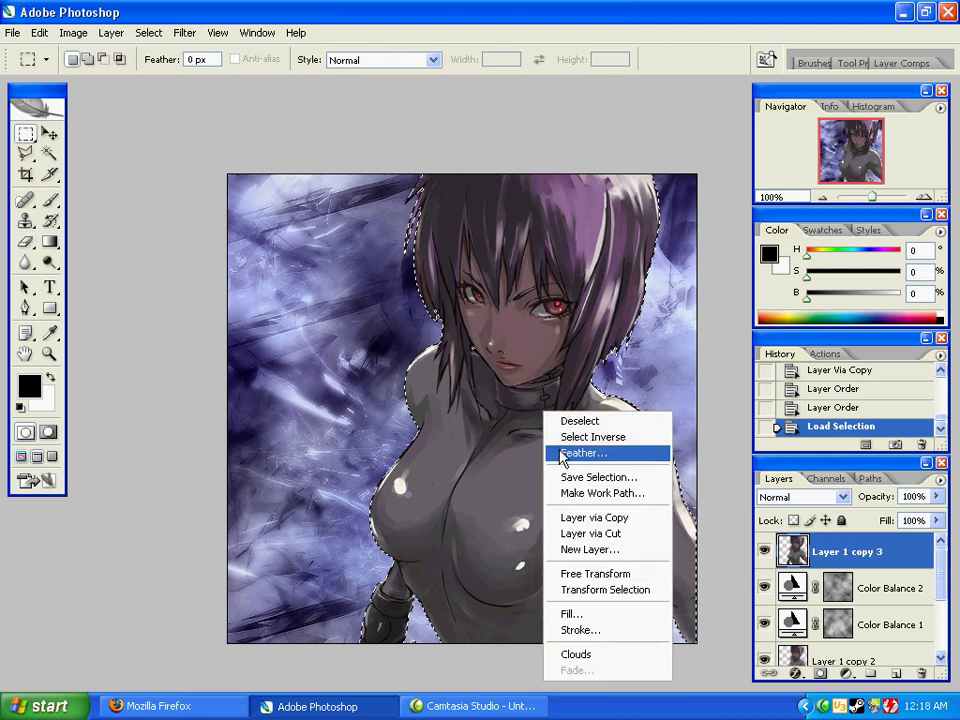
pyautogui.click(583, 453)
pyautogui.write('6')
pyautogui.press('Return')
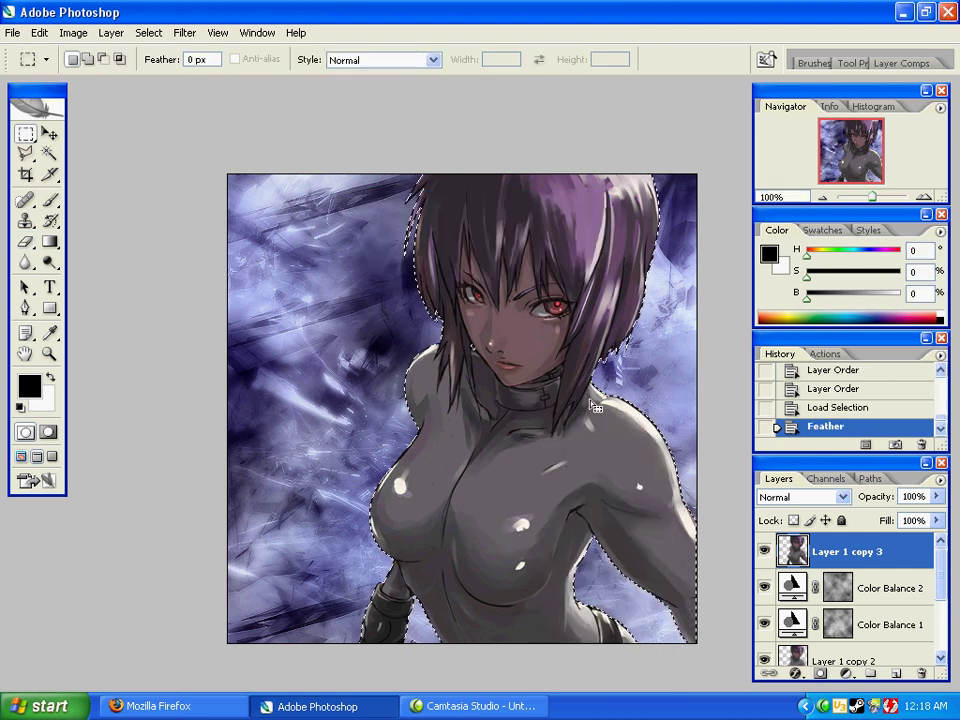
# Invert the feathered selection, clear the figure's outer edge four times, deselect, and lower the opacity of Layer 1 copy 3 to 49%
pyautogui.rightClick(591, 394)
pyautogui.click(608, 424)
pyautogui.press('Delete')
pyautogui.press('Delete')
pyautogui.press('Delete')
pyautogui.press('Delete')
pyautogui.click(612, 446)
pyautogui.moveTo(897, 497)
pyautogui.mouseDown()
pyautogui.moveTo(868, 503)
pyautogui.moveTo(880, 503)
pyautogui.mouseUp()
pyautogui.click(875, 503)
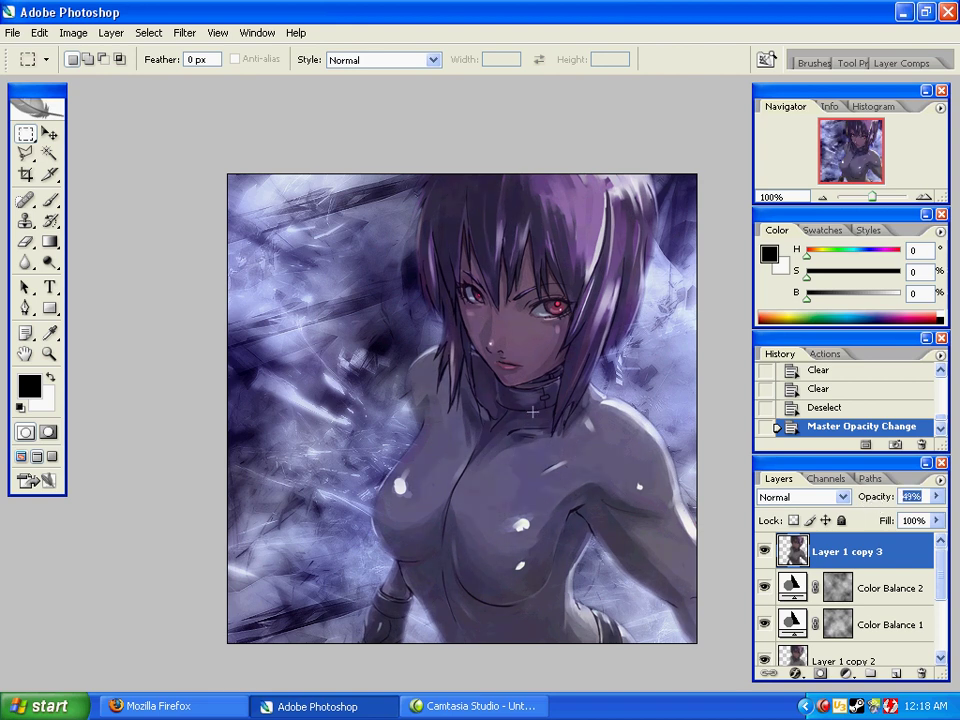
# Inspect the figure's shoulder edge up close and compare the whole image with Layer 1 copy 3 hidden and shown
pyautogui.press('z')
pyautogui.rightClick(537, 420)
pyautogui.press('Escape')
pyautogui.moveTo(549, 464); pyautogui.dragTo(534, 488)
pyautogui.moveTo(561, 405); pyautogui.dragTo(670, 476)
pyautogui.moveTo(618, 449); pyautogui.dragTo(615, 461)
pyautogui.rightClick(613, 459)
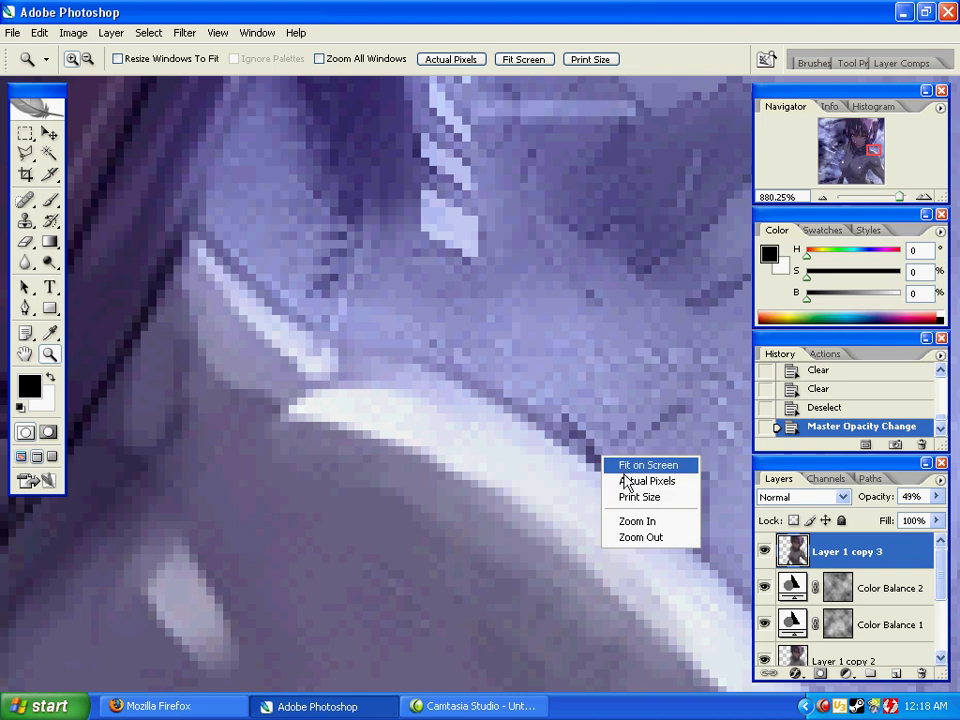
pyautogui.click(643, 478)
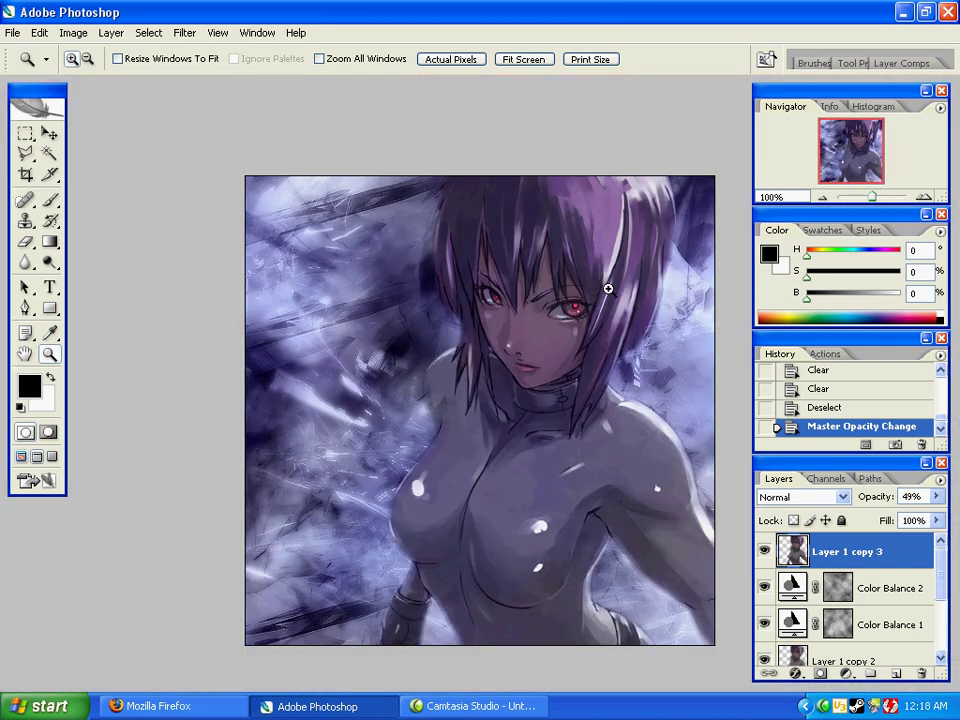
pyautogui.moveTo(523, 314); pyautogui.dragTo(504, 304)
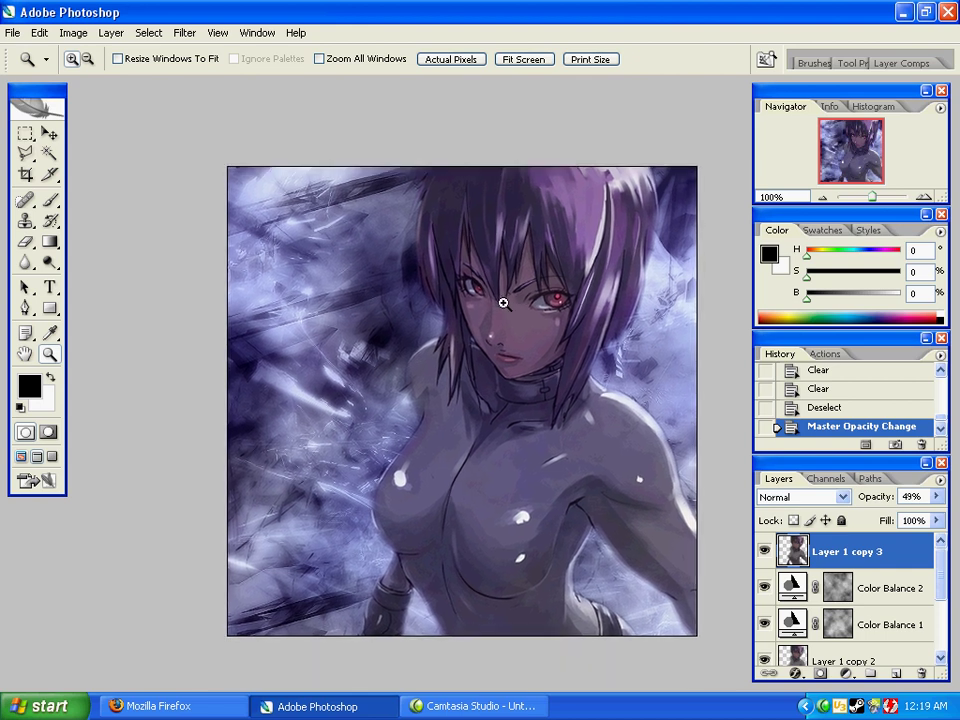
pyautogui.click(765, 552)
pyautogui.click(765, 553)
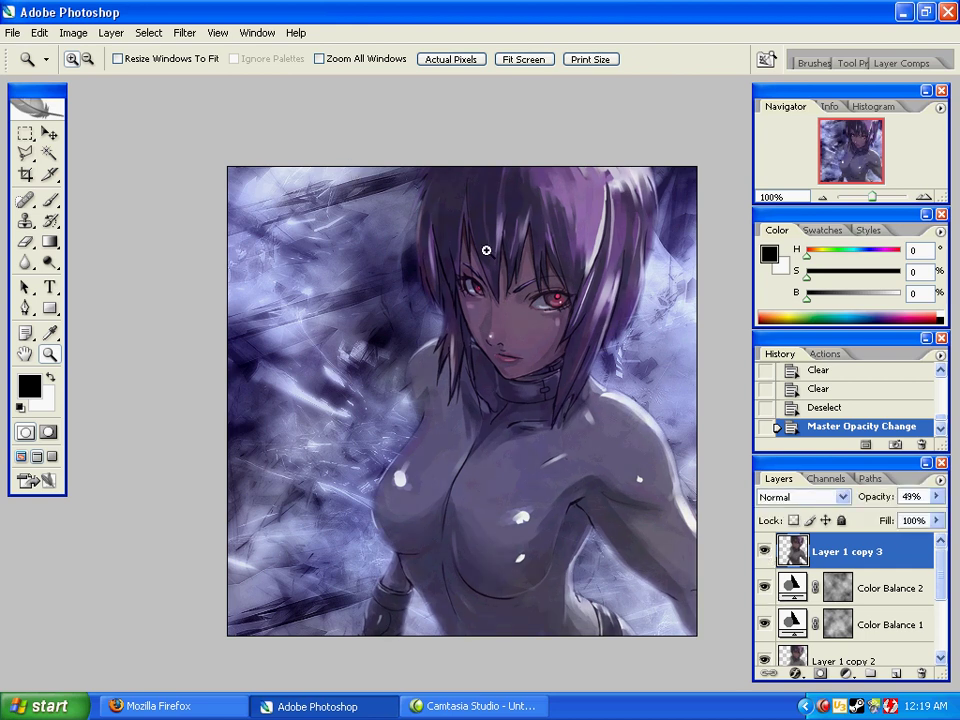